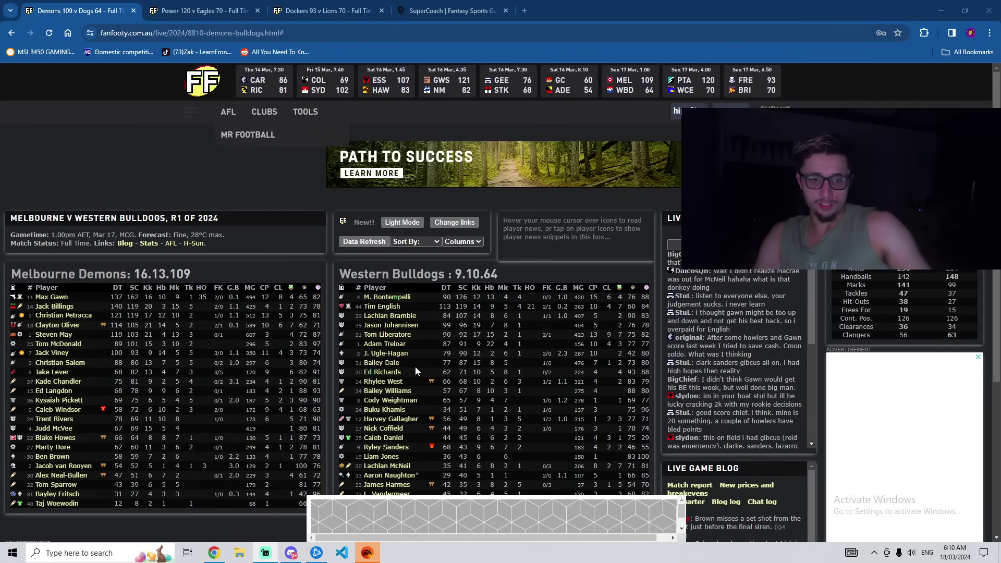
Show the Power 120 v Eagles 70 round 1 stats and dismiss the bottom banner advert.
scroll(409, 364, "down", 2)
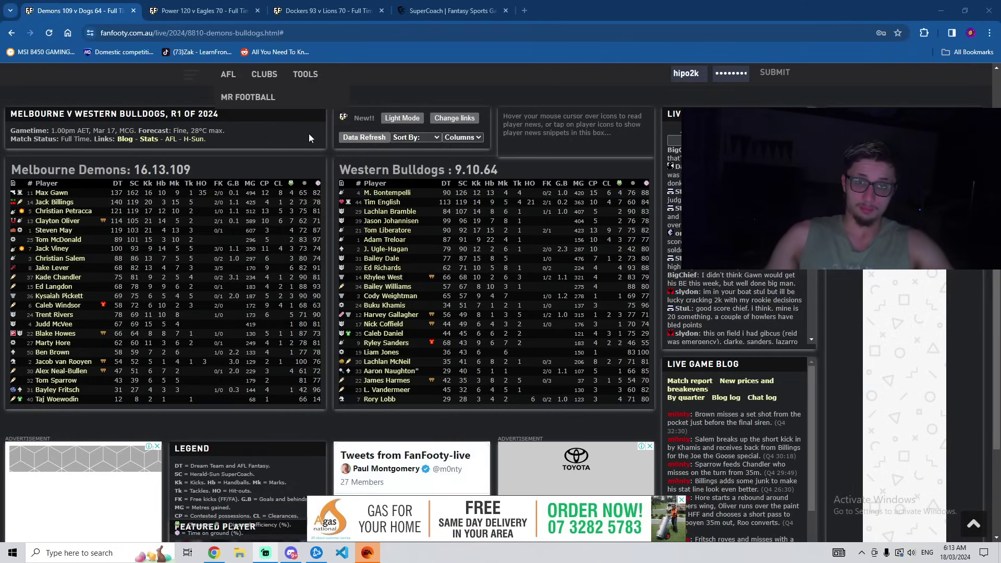
left_click(213, 11)
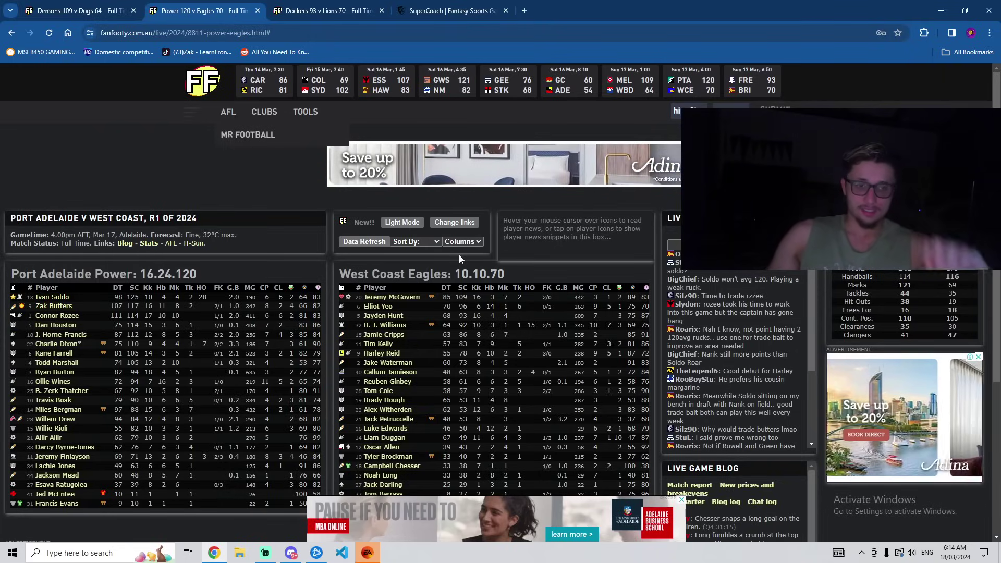
left_click(681, 500)
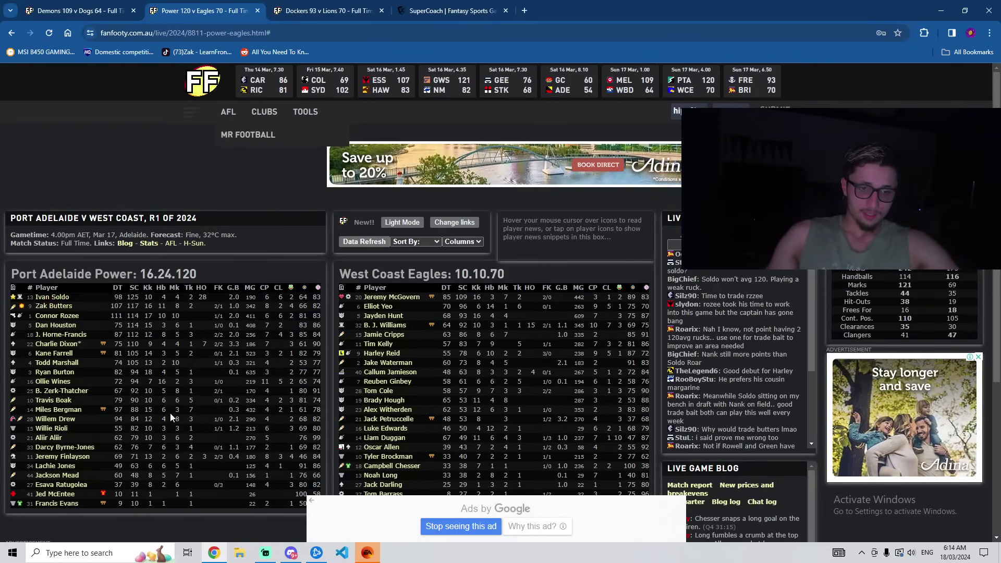
Scroll through both teams' DT and SC scores for Port Adelaide 16.24.120 v West Coast 10.10.70.
scroll(174, 415, "down", 1)
scroll(173, 415, "down", 1)
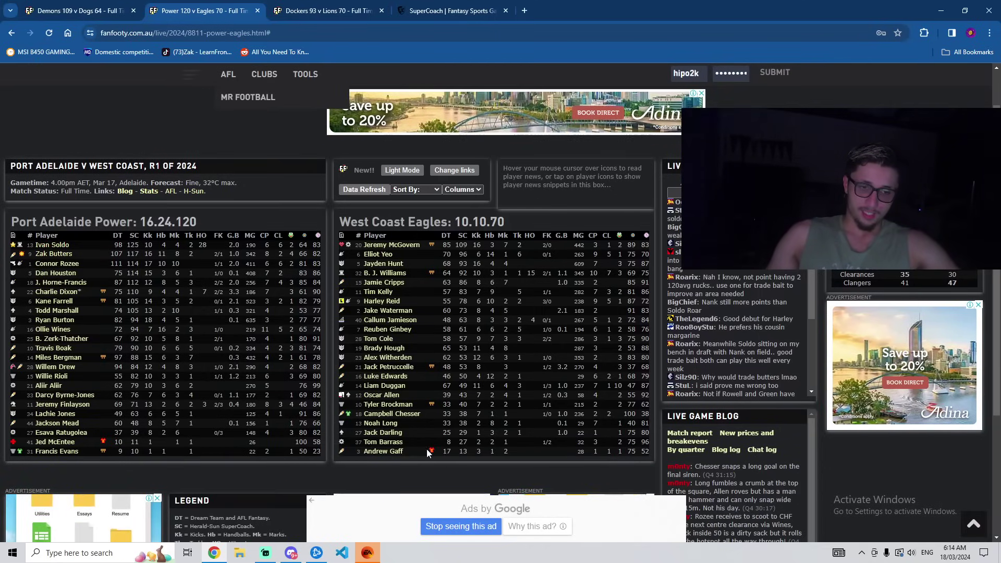
mouse_move(343, 451)
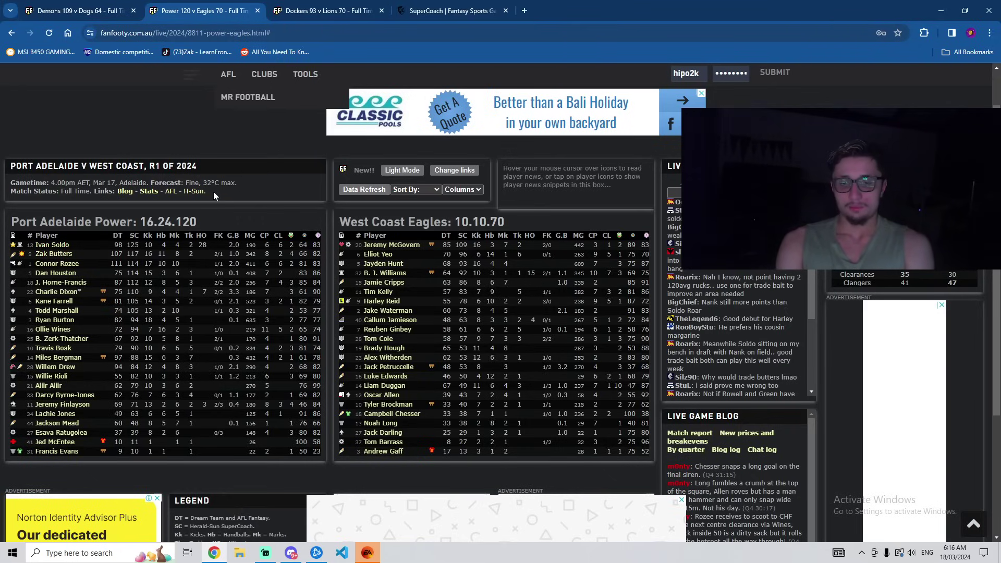
Switch to the Dockers 93 v Lions 70 stats and read player cards by hovering names.
left_click(312, 10)
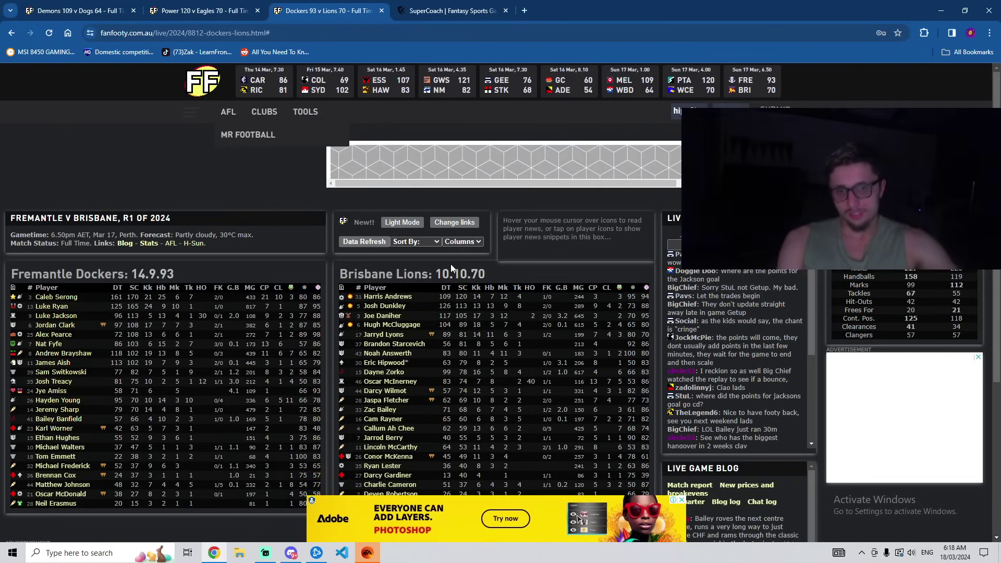
mouse_move(72, 324)
mouse_move(14, 346)
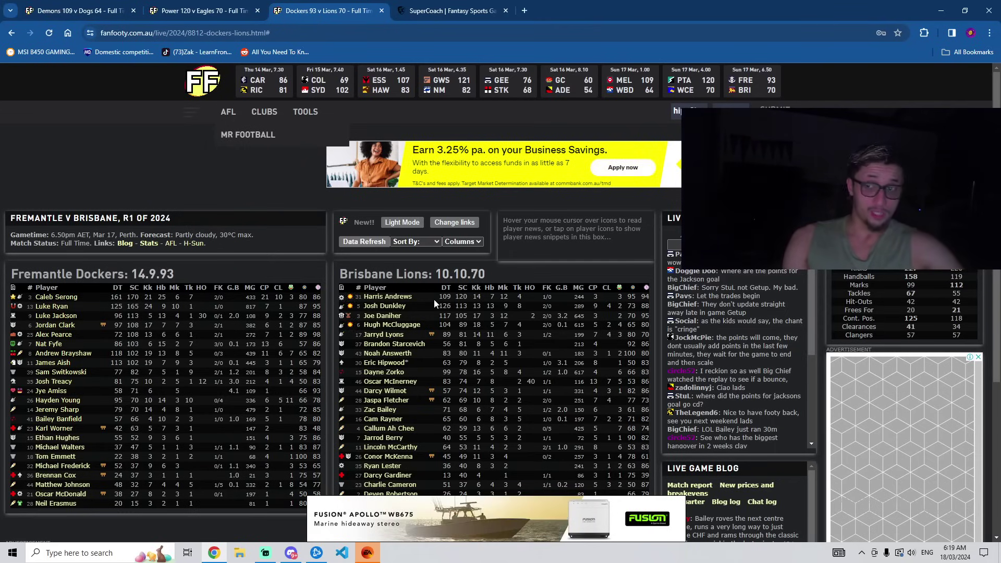
Scroll down and read Conor McKenna's hamstring injury news from his injury icon.
scroll(433, 299, "down", 1)
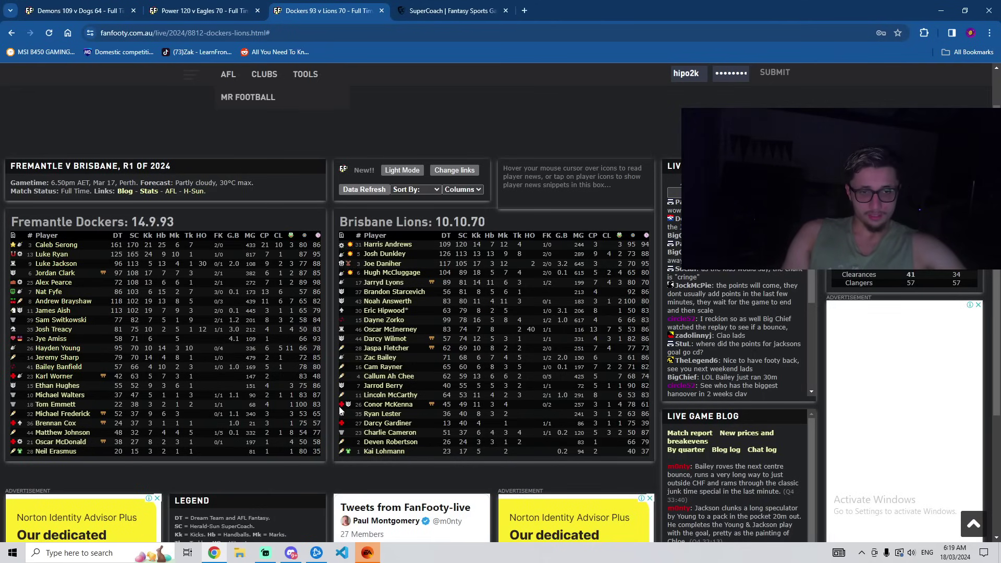
mouse_move(343, 409)
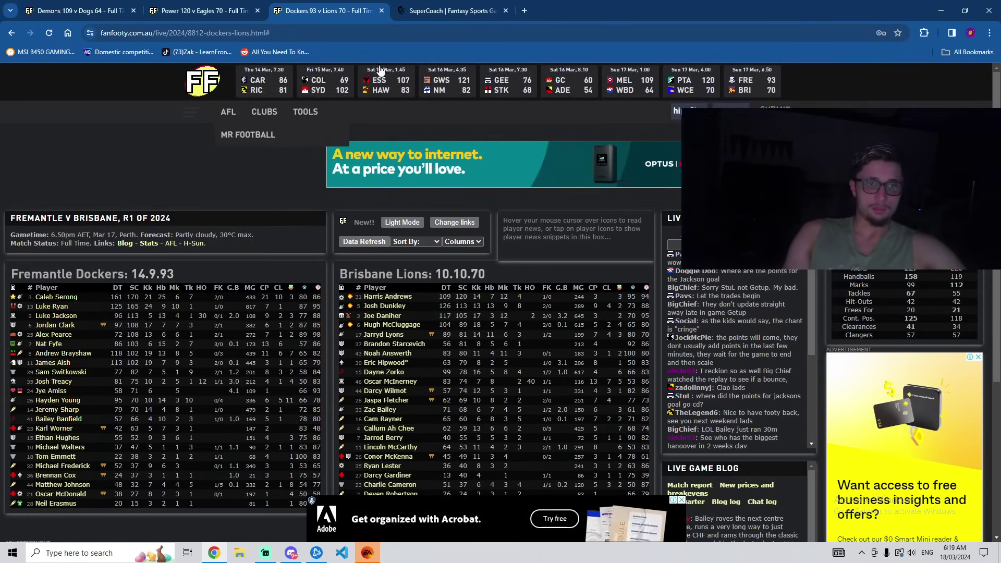
Go to the SuperCoach dashboard and open the My Team field with Edit Team.
left_click(451, 11)
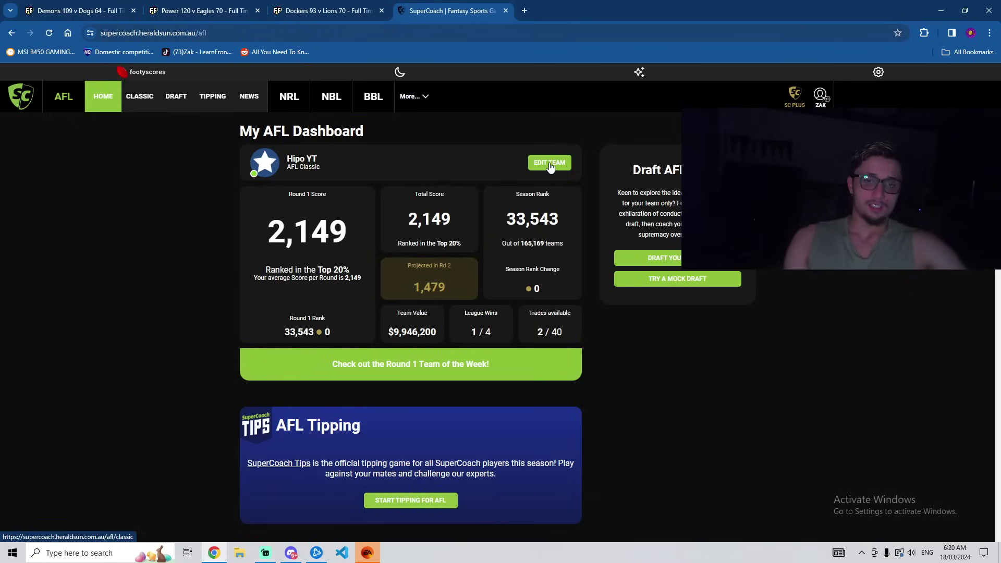
left_click(550, 166)
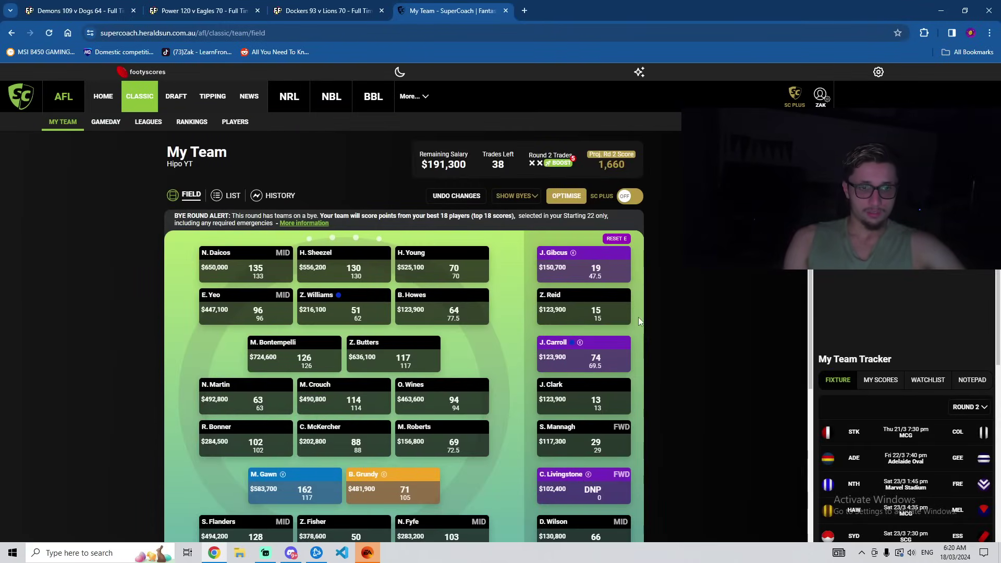
Undo the pending trades to restore G. Hewett and R. Sanders, then review the field.
left_click(457, 196)
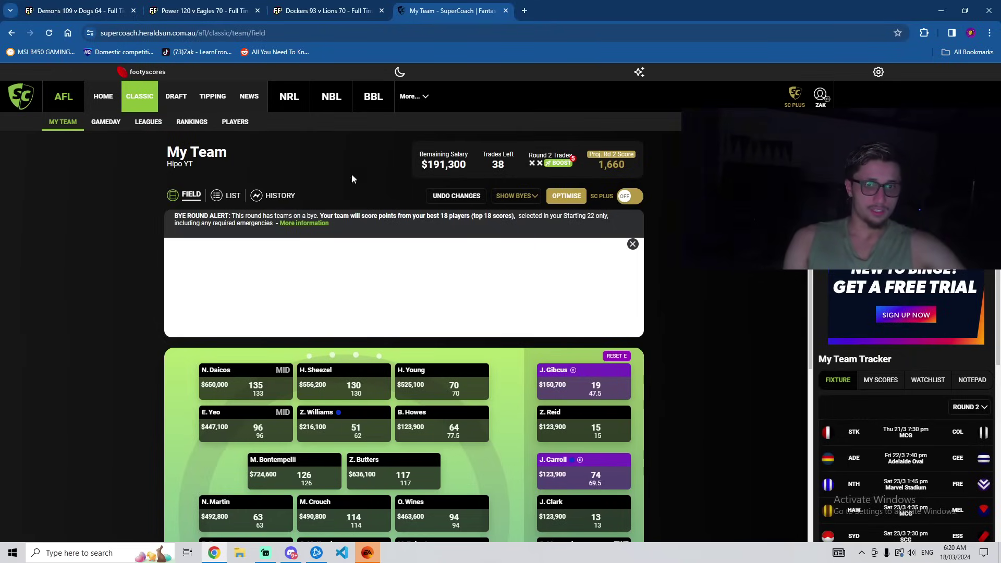
left_click(52, 38)
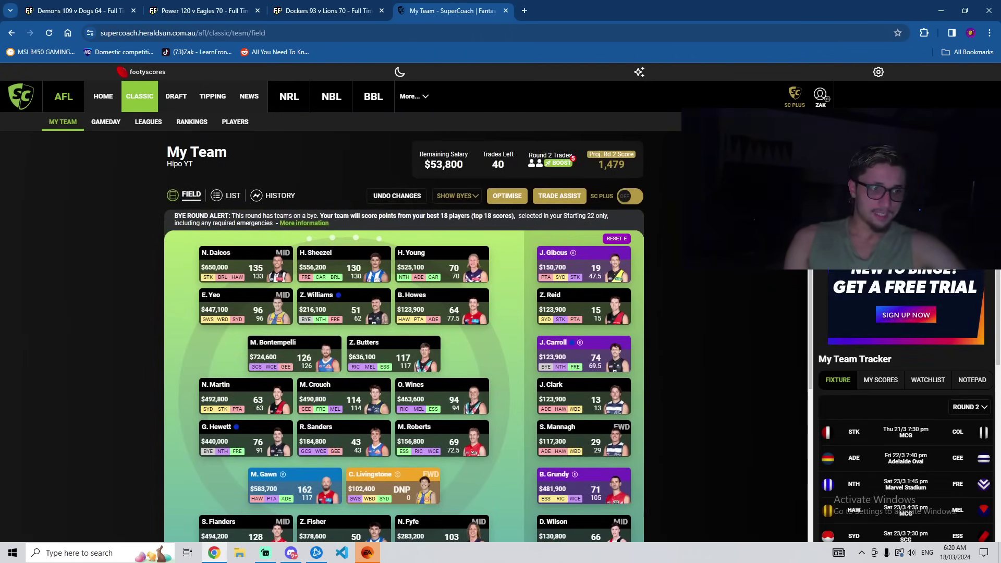
scroll(647, 326, "down", 3)
scroll(646, 179, "up", 1)
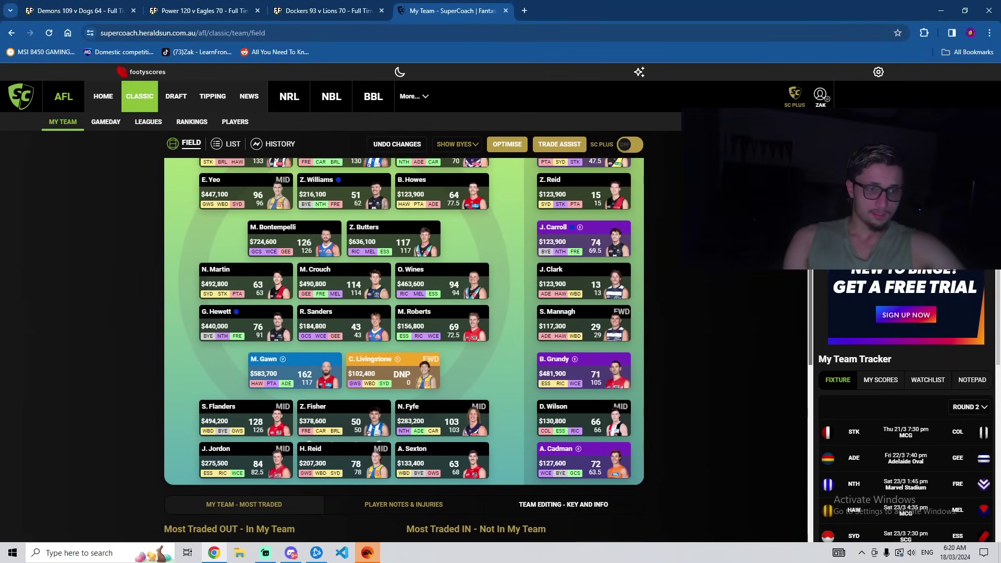
scroll(404, 349, "up", 1)
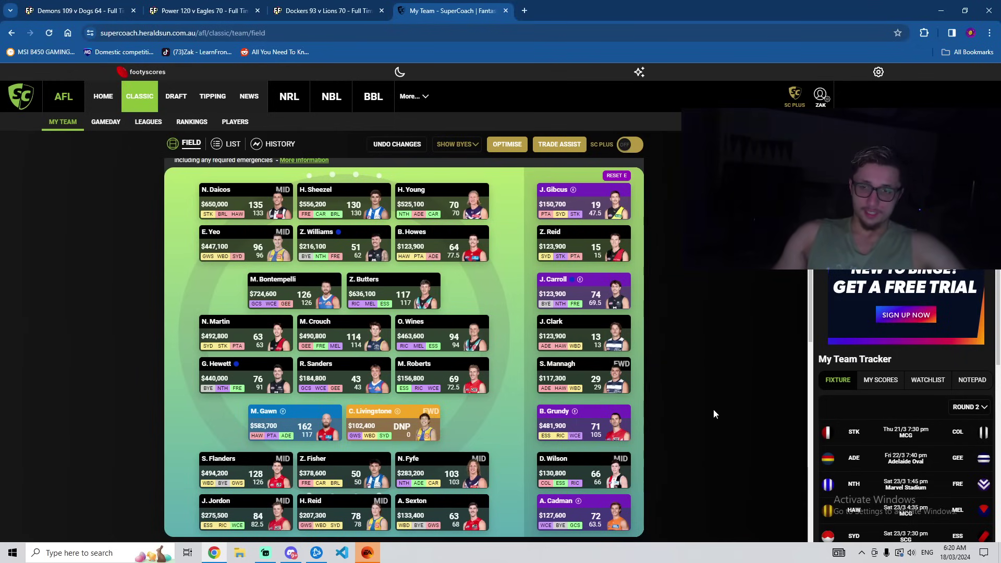
mouse_move(439, 365)
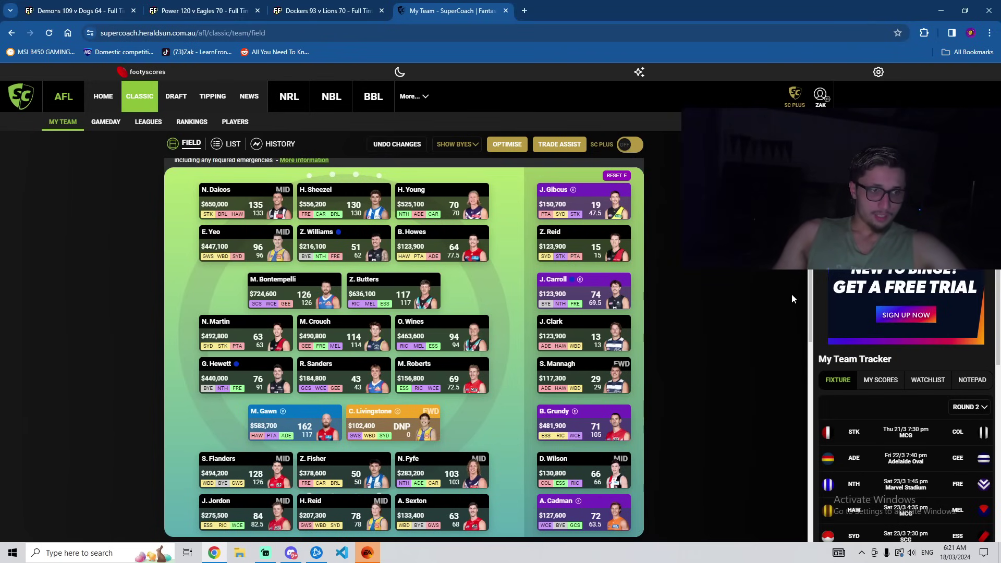
scroll(782, 293, "up", 2)
scroll(772, 296, "down", 2)
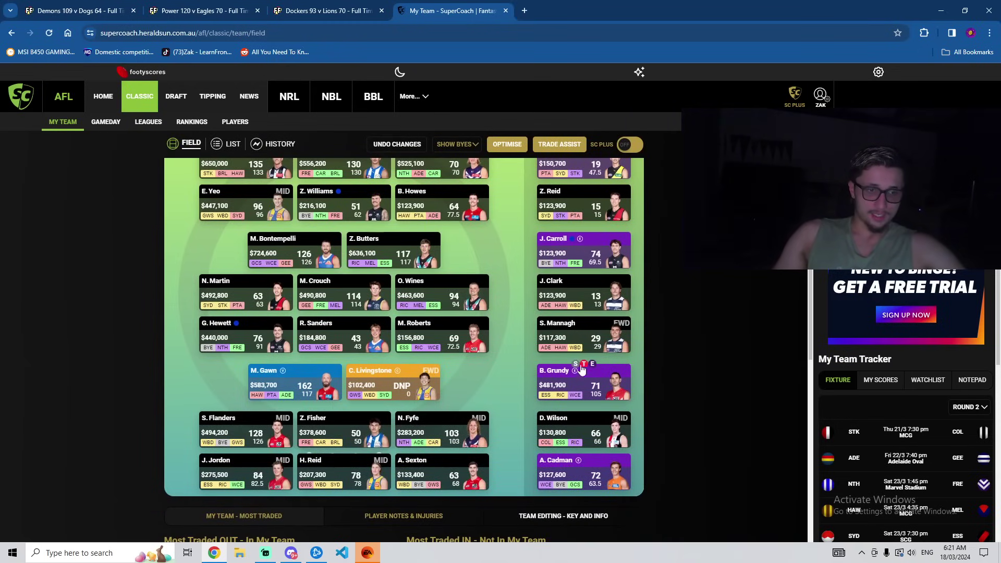
Swap B. Grundy into the field for DNP C. Livingstone, lifting the projection to 1,643.
left_click(576, 363)
left_click(399, 365)
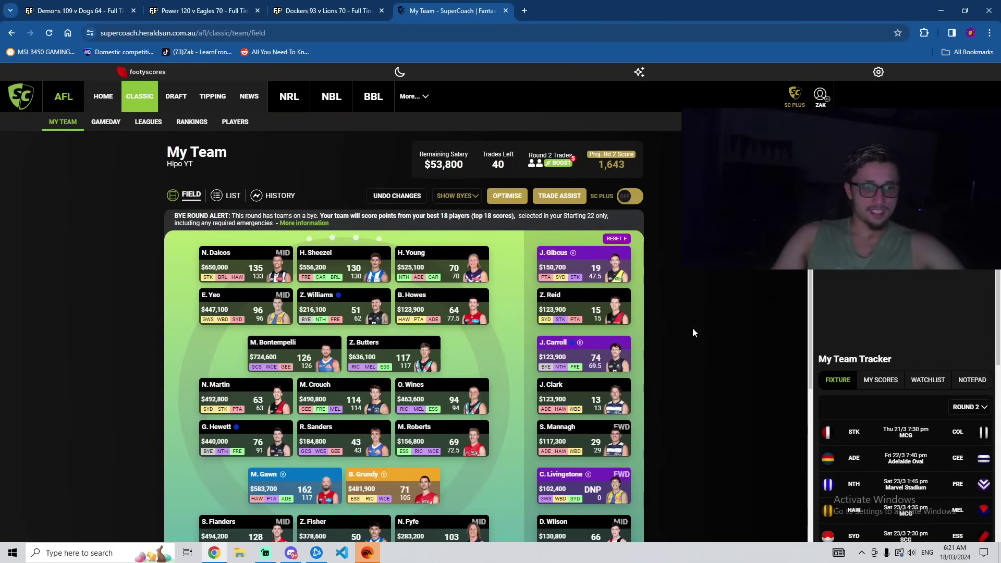
scroll(692, 327, "down", 2)
scroll(686, 327, "up", 3)
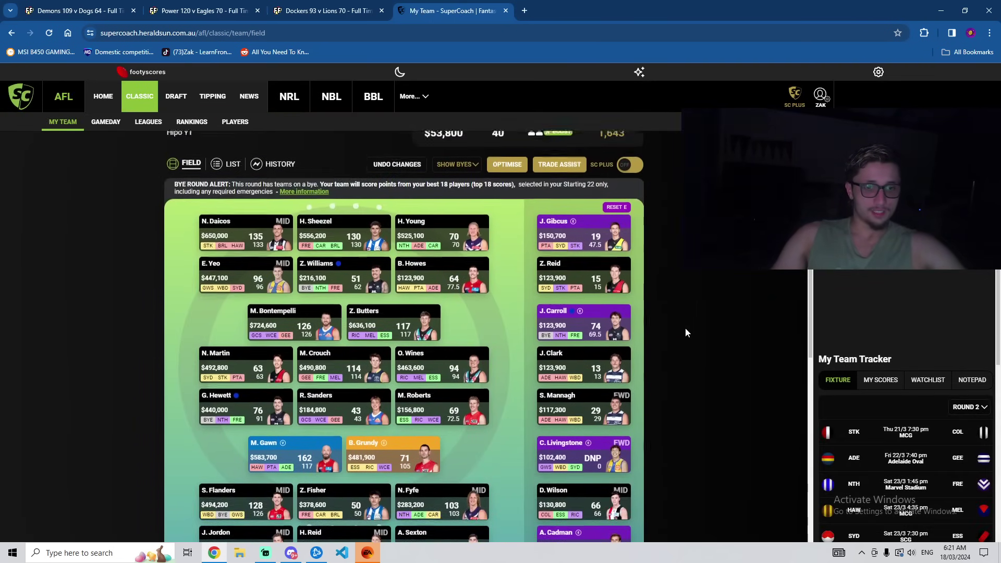
scroll(685, 327, "down", 3)
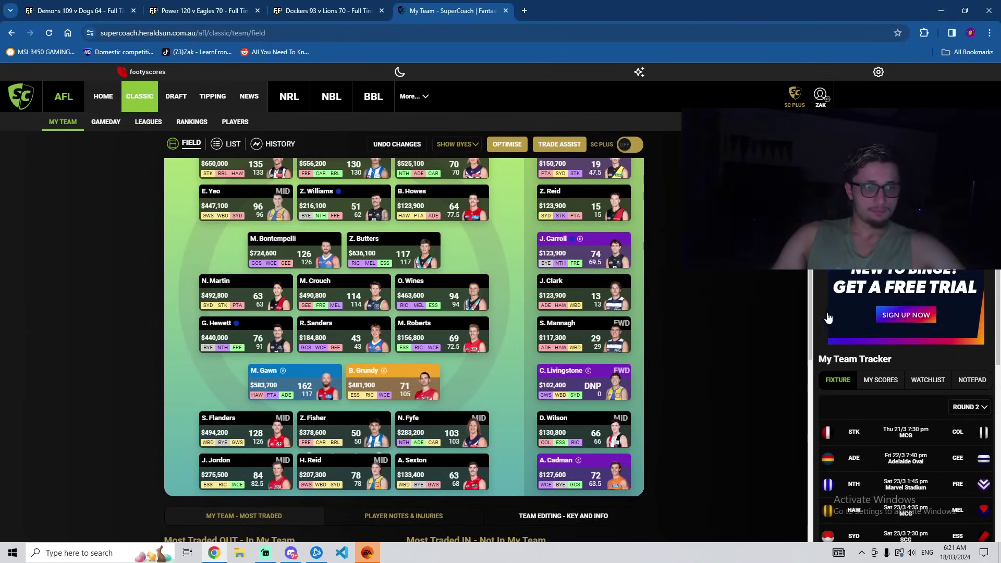
left_click_drag(811, 314, 814, 291)
scroll(814, 290, "up", 2)
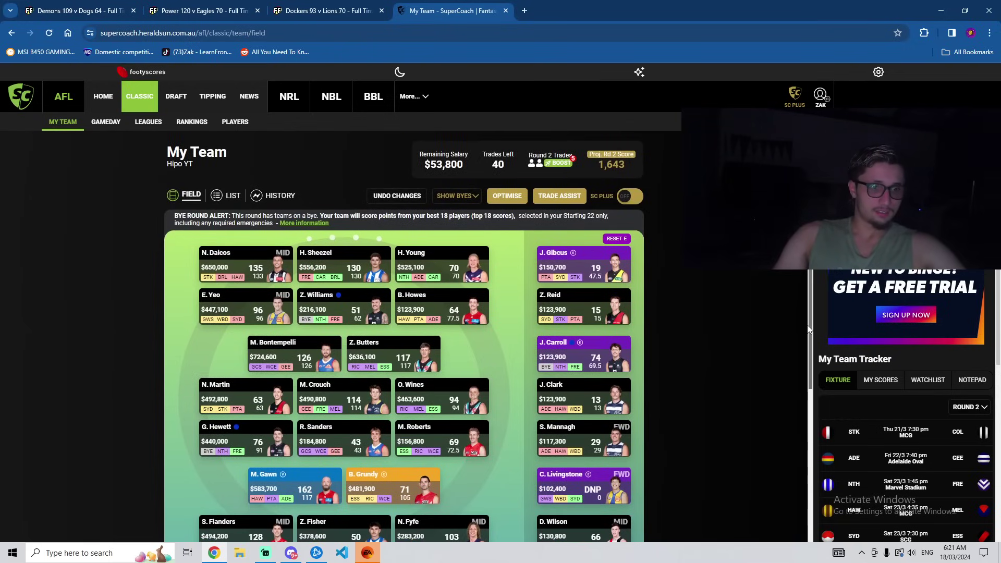
scroll(809, 323, "down", 4)
scroll(806, 307, "up", 3)
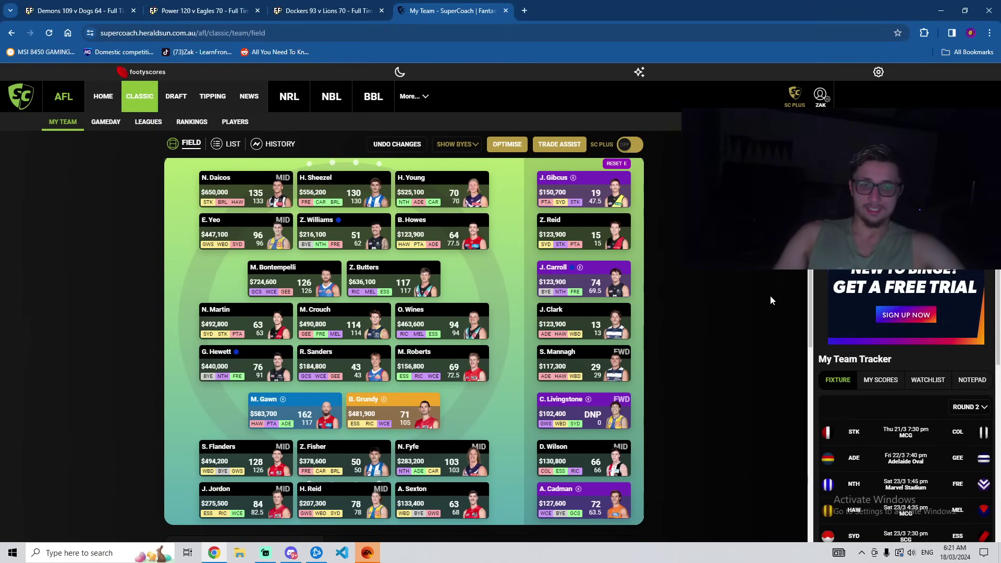
scroll(218, 121, "up", 2)
Open the Players research list in a new tab and show break-even stats.
right_click(229, 125)
left_click(255, 134)
left_click(538, 10)
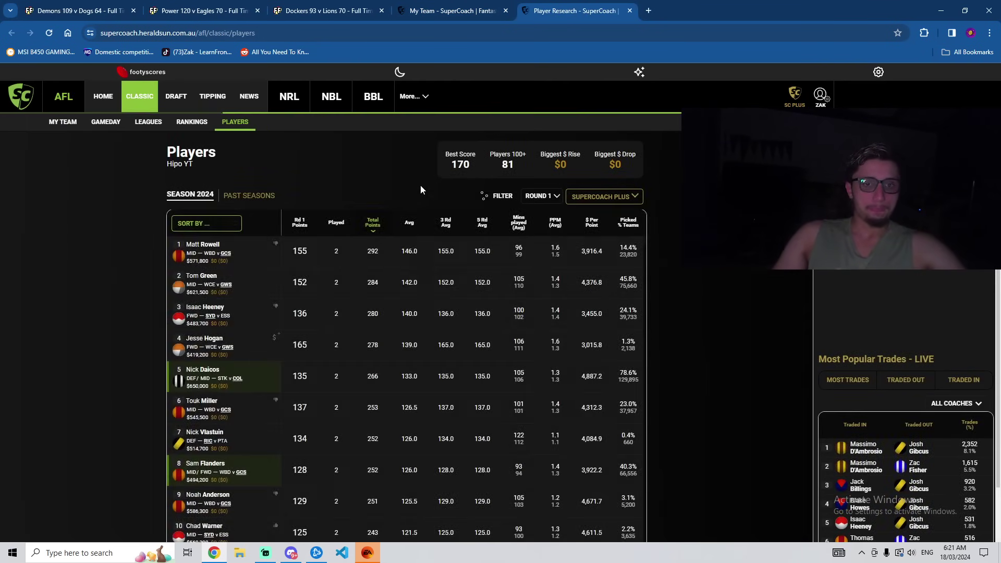
left_click(603, 197)
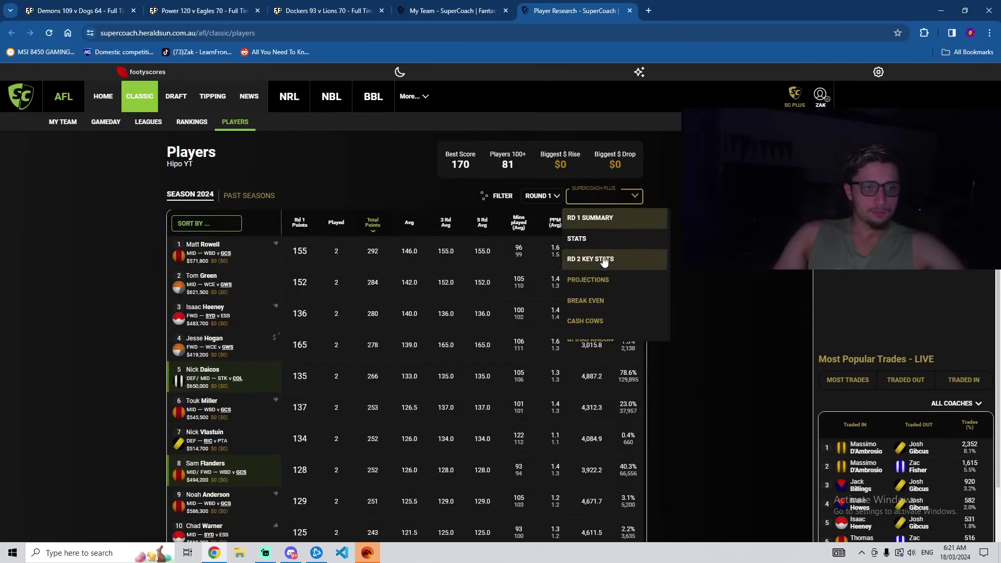
left_click(608, 293)
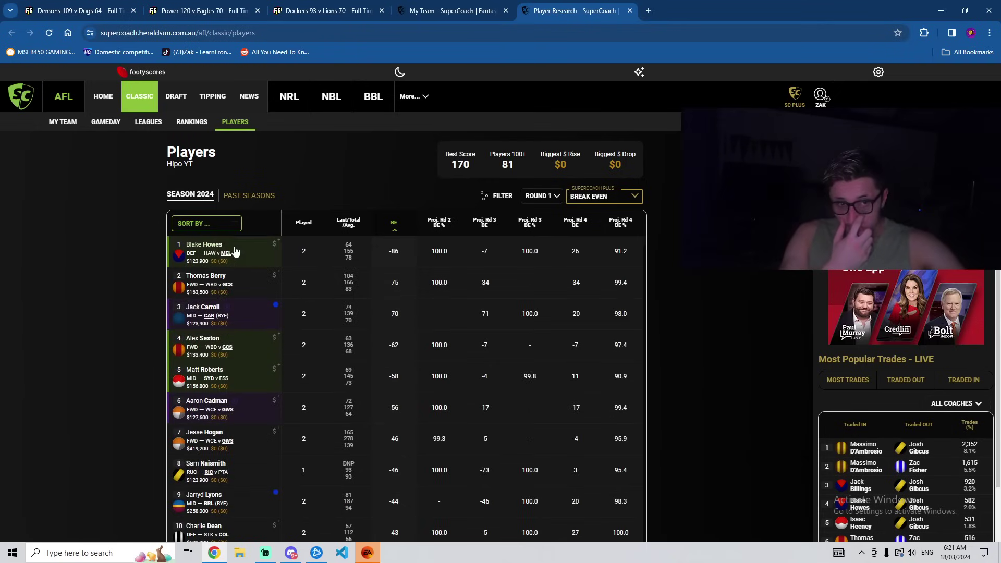
left_click(220, 279)
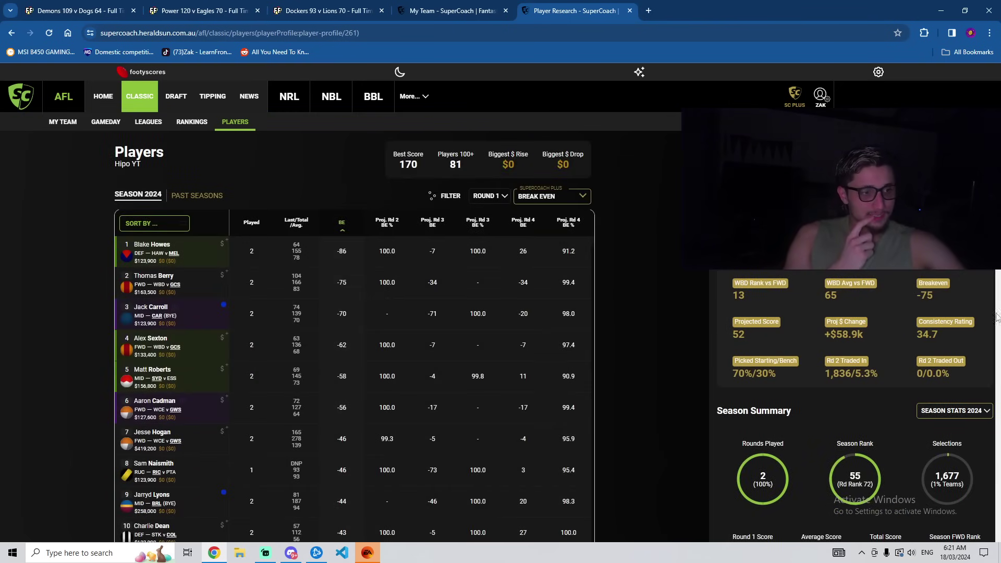
scroll(968, 326, "down", 5)
scroll(968, 325, "down", 15)
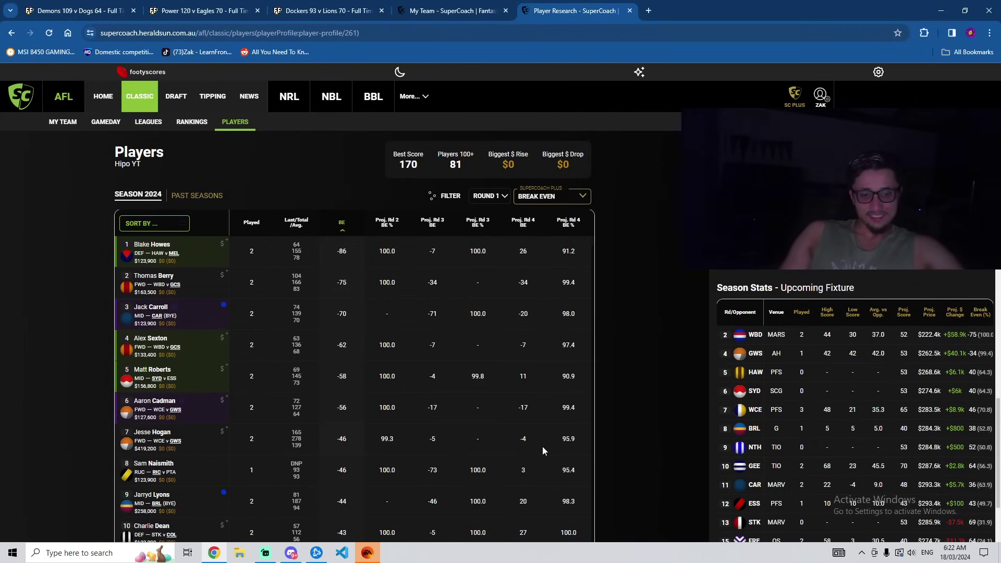
scroll(542, 446, "down", 2)
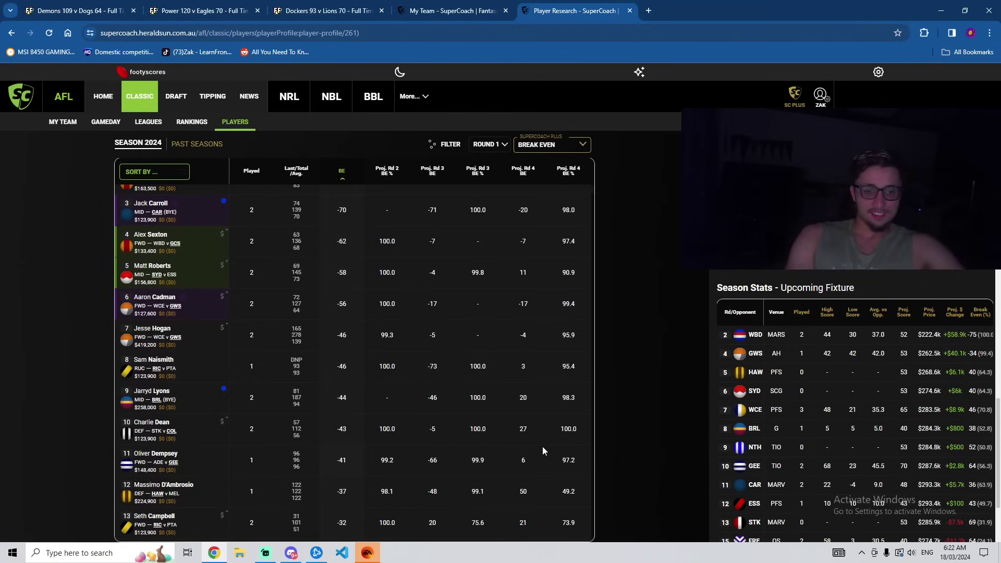
scroll(542, 446, "down", 1)
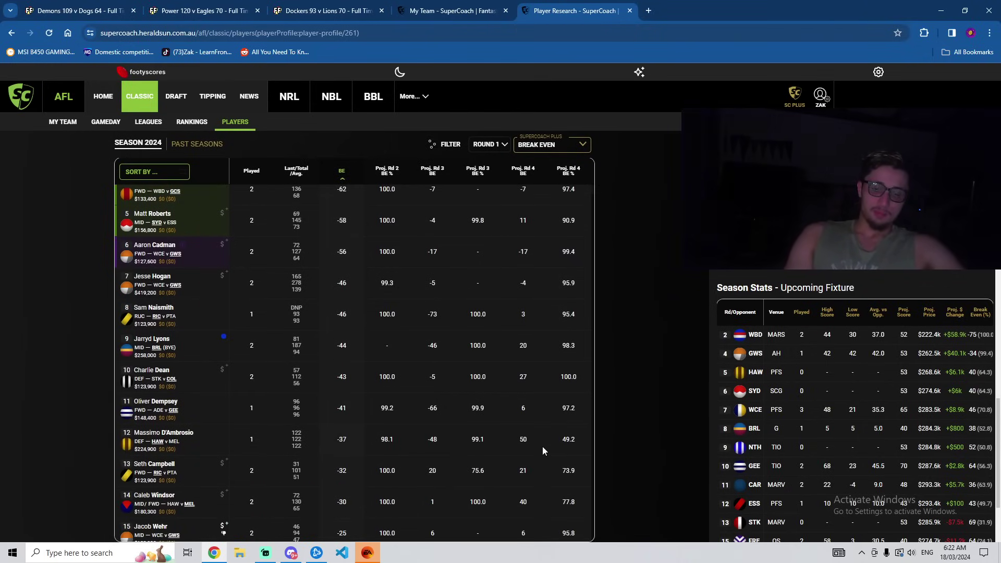
scroll(542, 447, "down", 1)
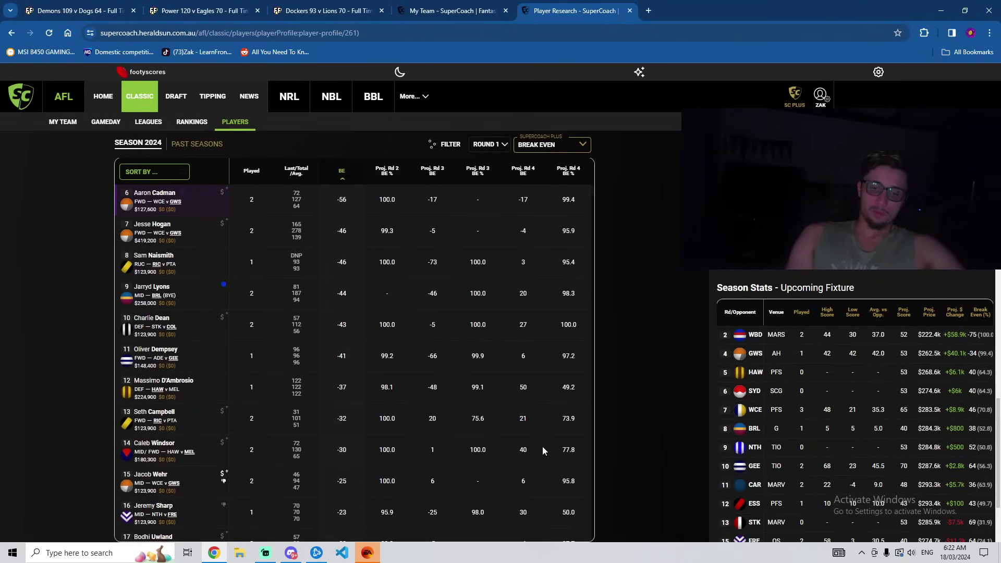
scroll(358, 324, "down", 1)
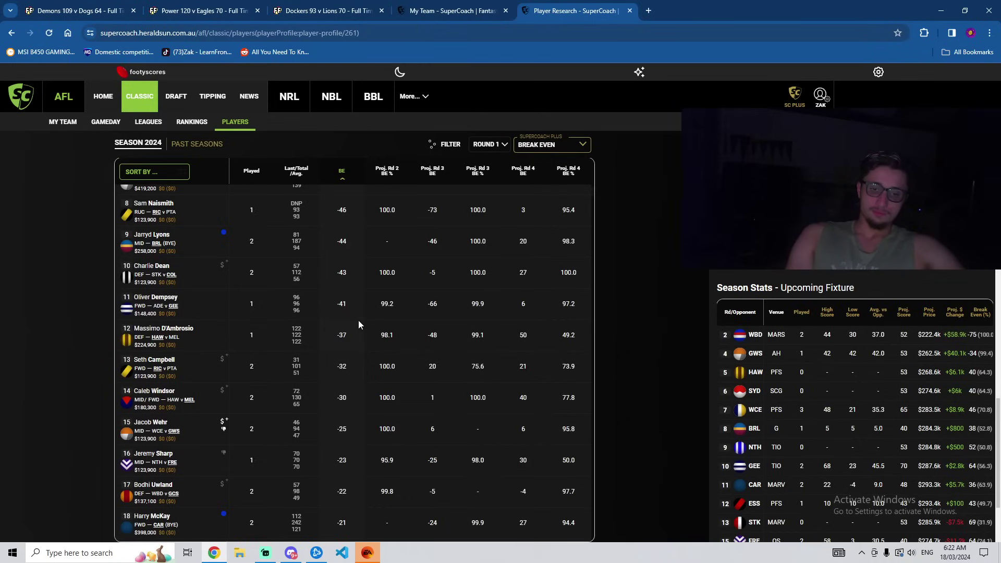
scroll(355, 324, "down", 2)
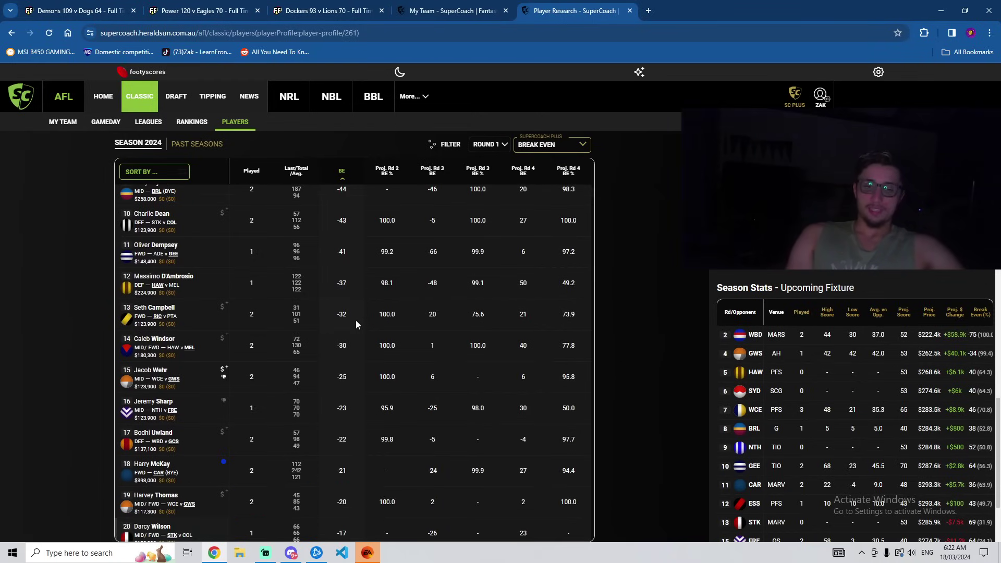
left_click(422, 15)
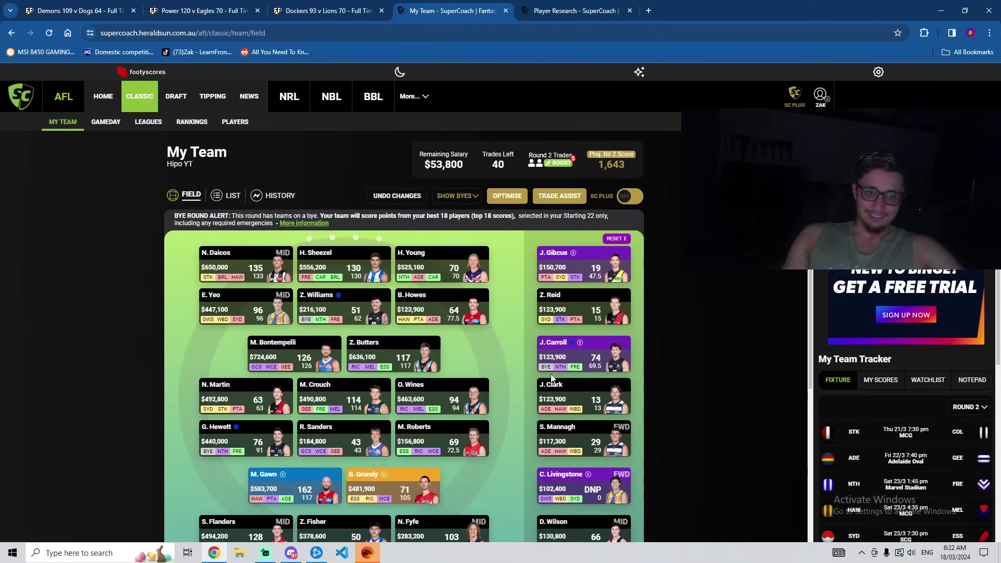
Start a trade for G. Hewett ($440,000) from his card on the field.
mouse_move(552, 373)
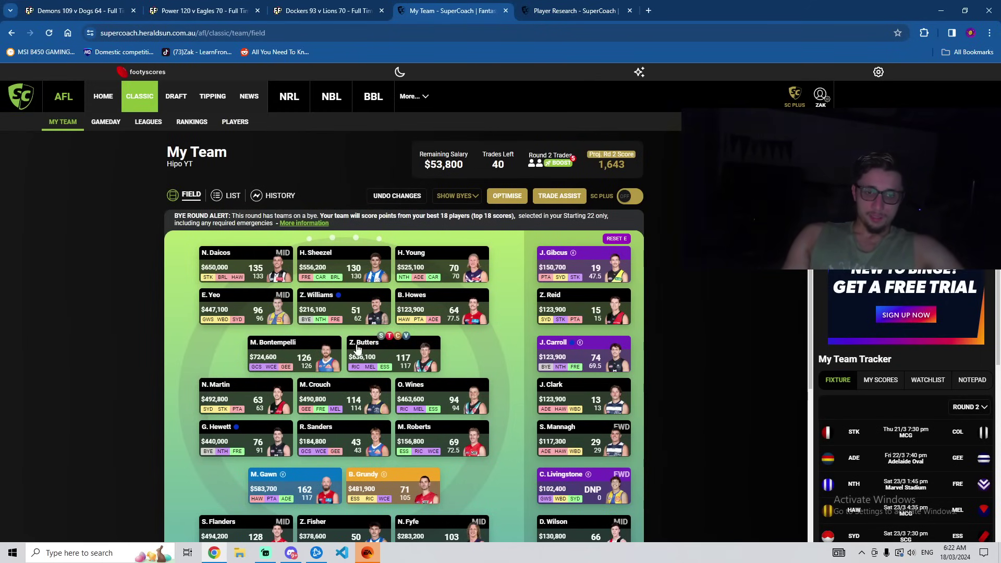
mouse_move(289, 337)
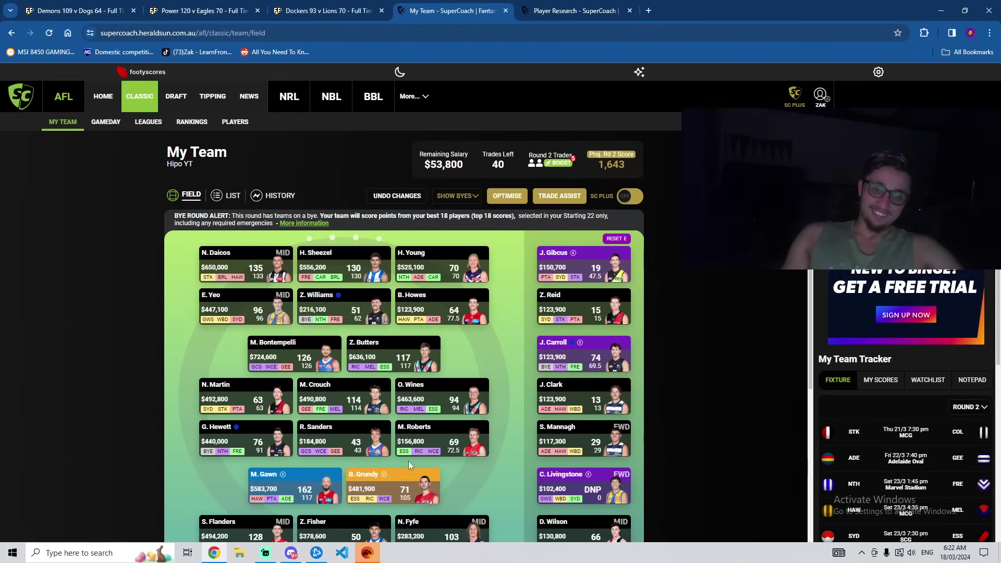
mouse_move(277, 408)
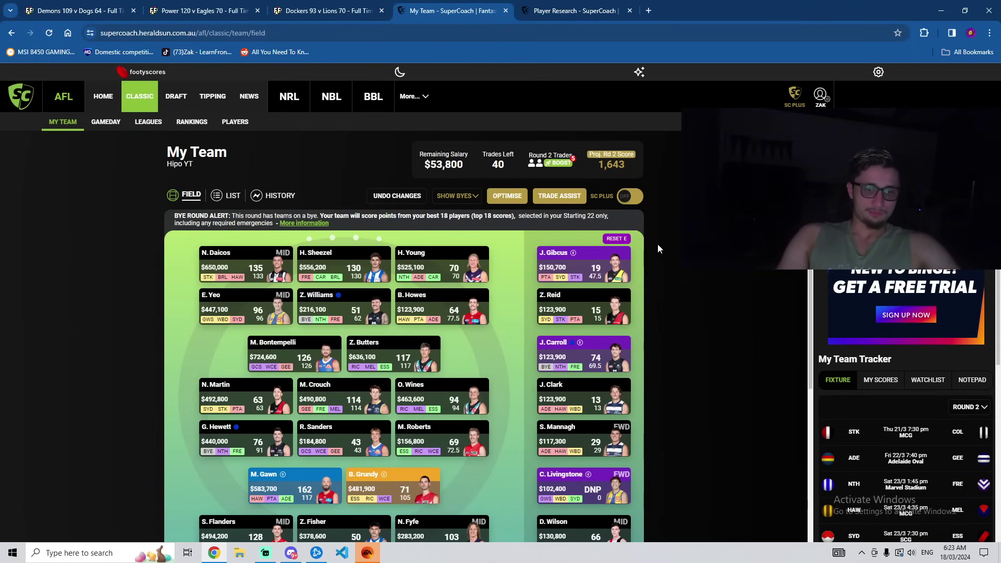
scroll(537, 273, "down", 2)
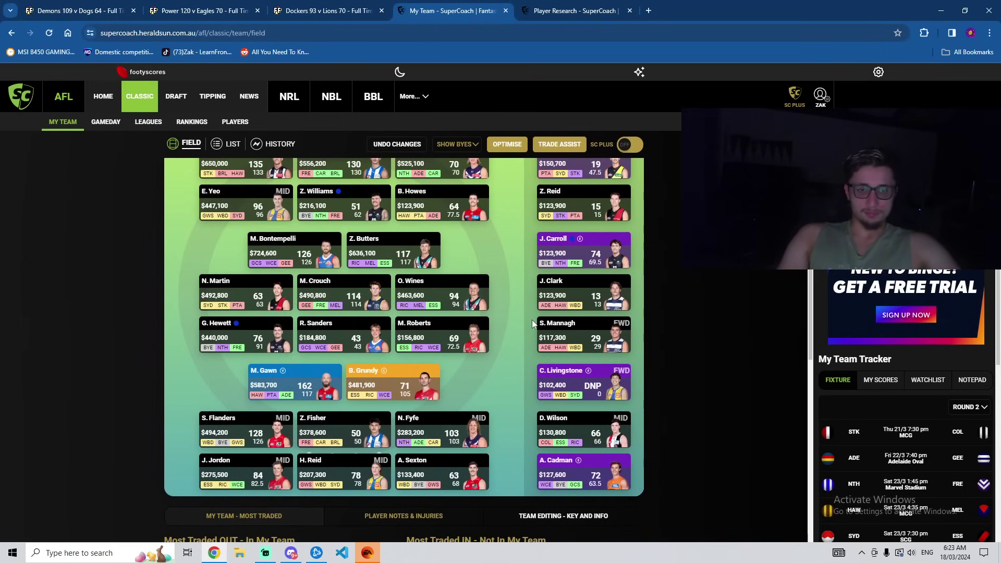
mouse_move(252, 327)
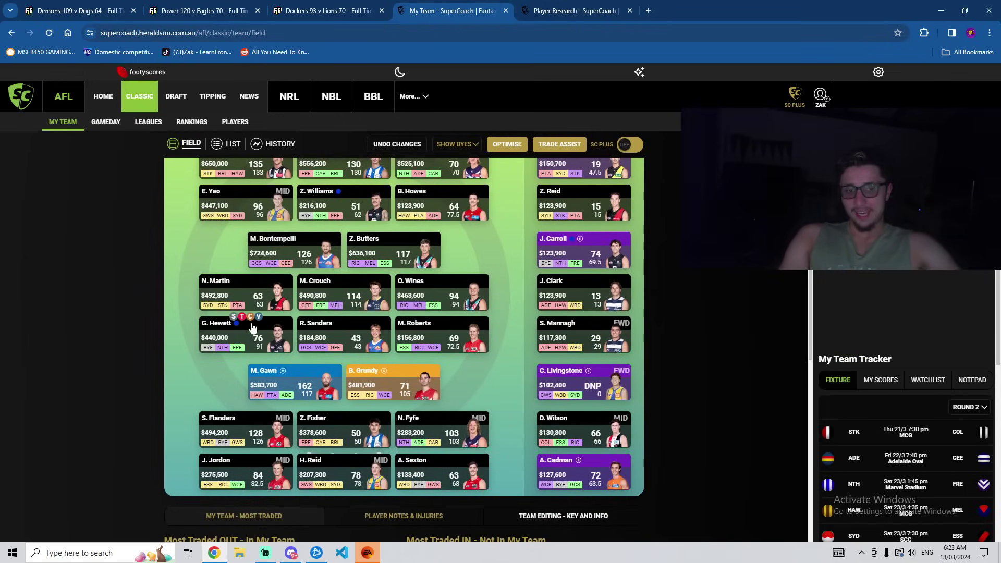
left_click(241, 317)
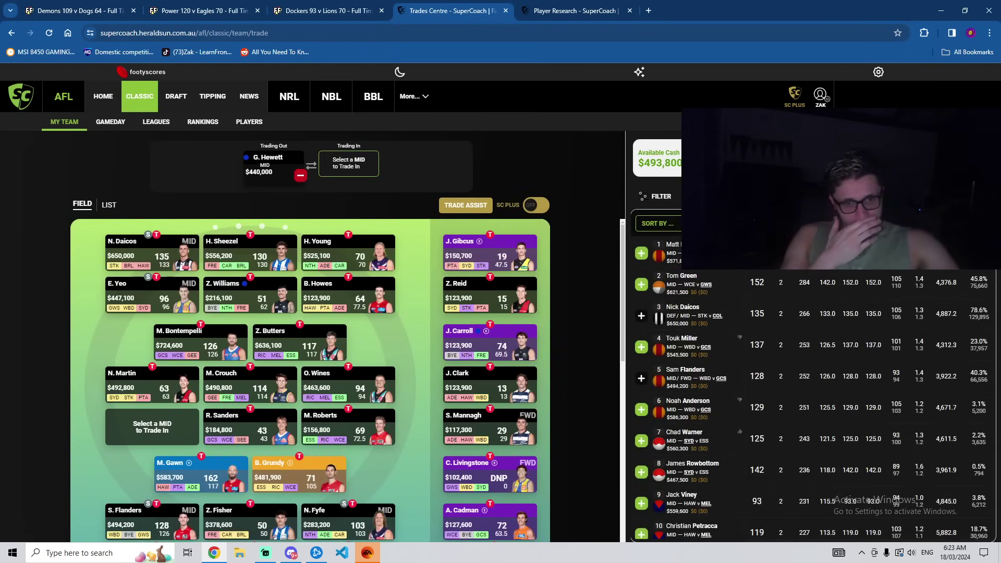
Rank trade-in players by Break Even and move J. Jordon into Hewett's midfield spot.
left_click(661, 196)
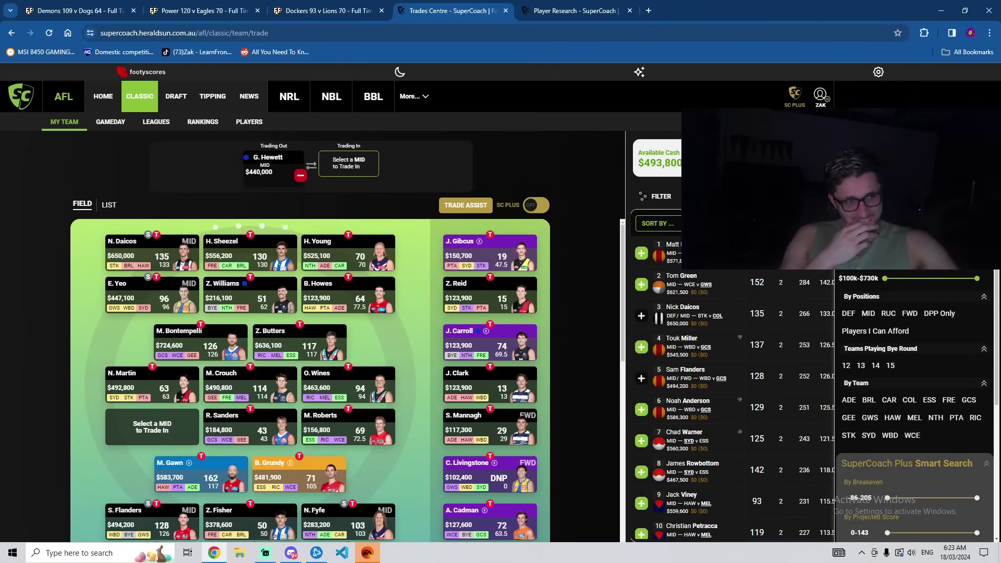
key("Escape")
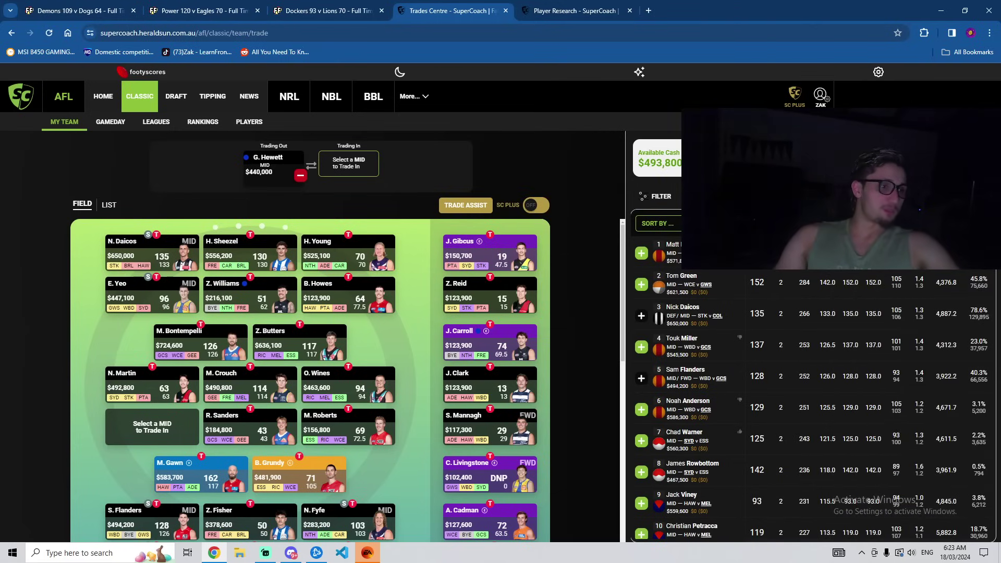
left_click(917, 260)
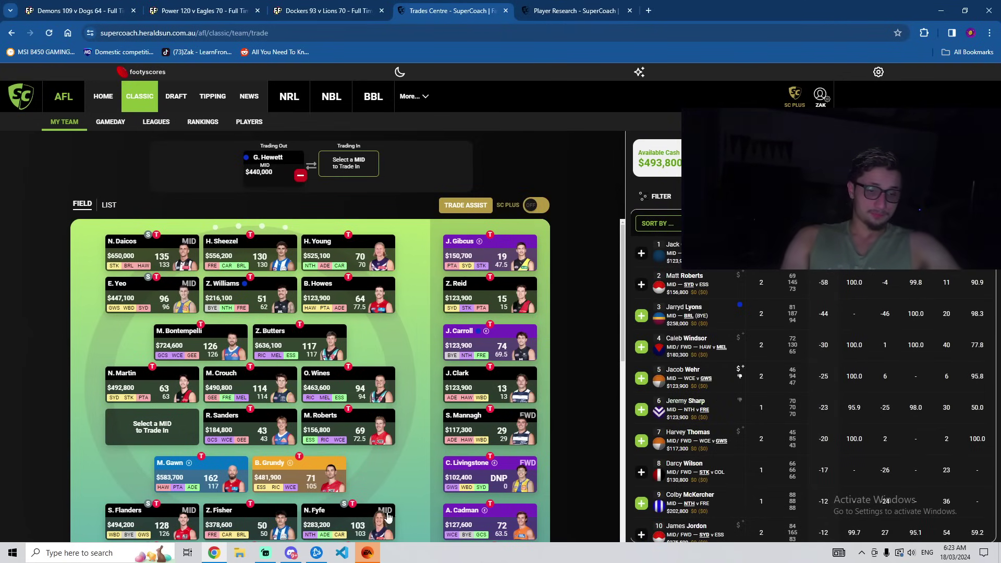
scroll(361, 418, "down", 1)
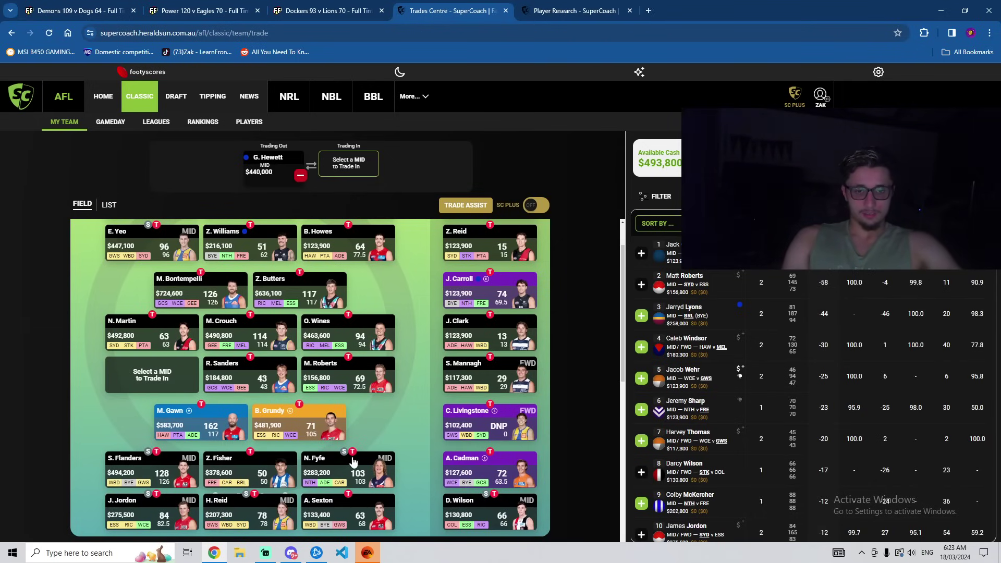
left_click(150, 498)
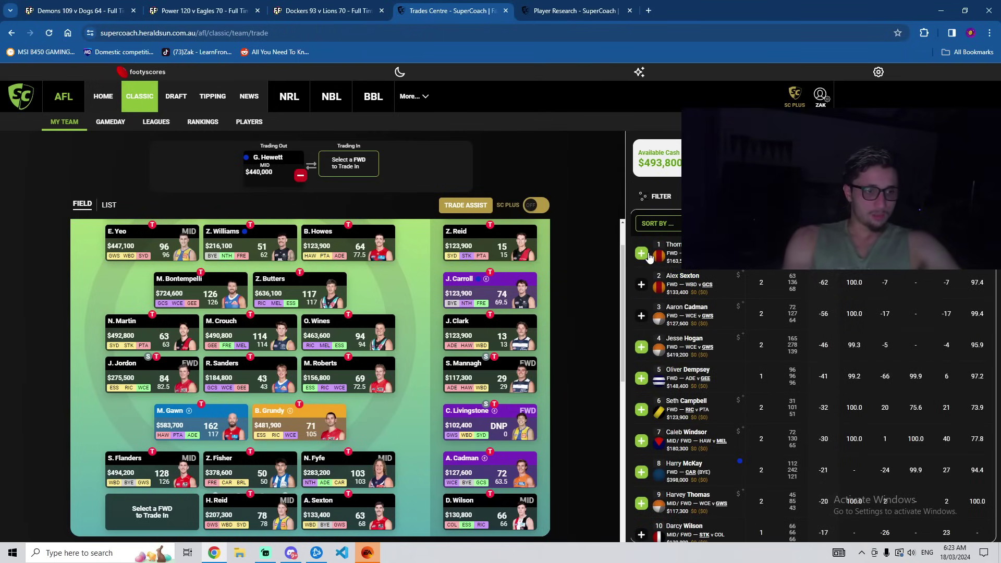
left_click(698, 344)
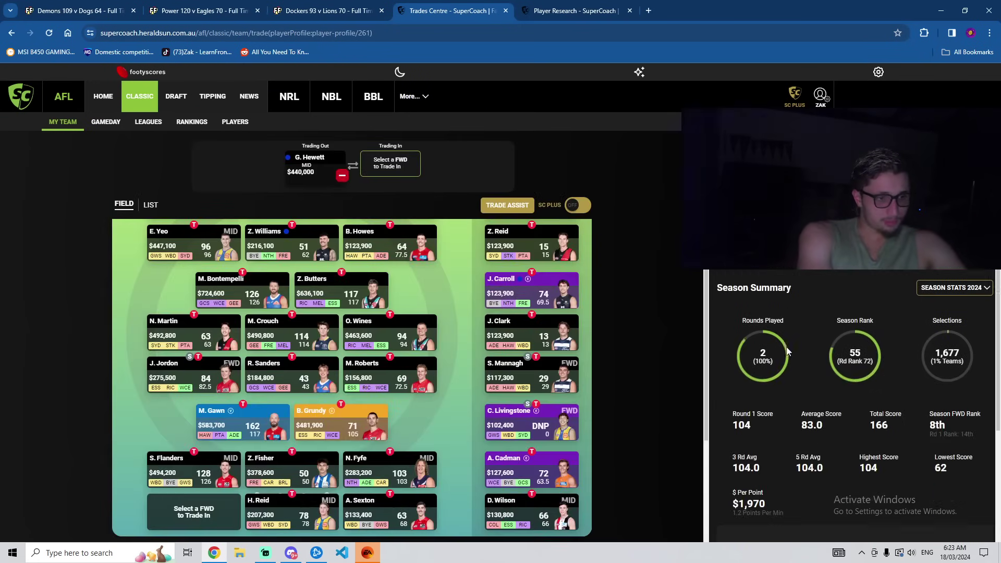
scroll(786, 346, "up", 2)
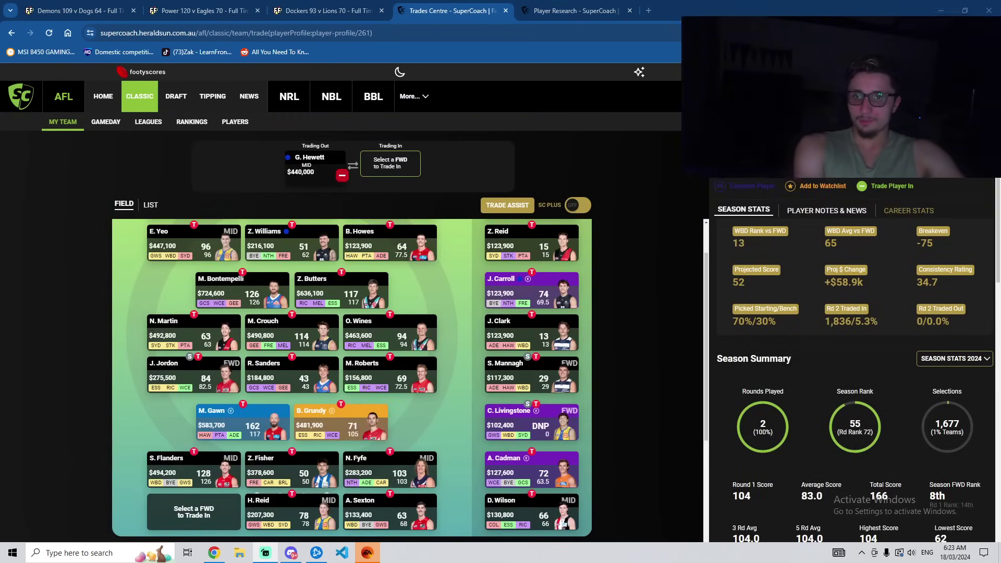
scroll(811, 313, "up", 1)
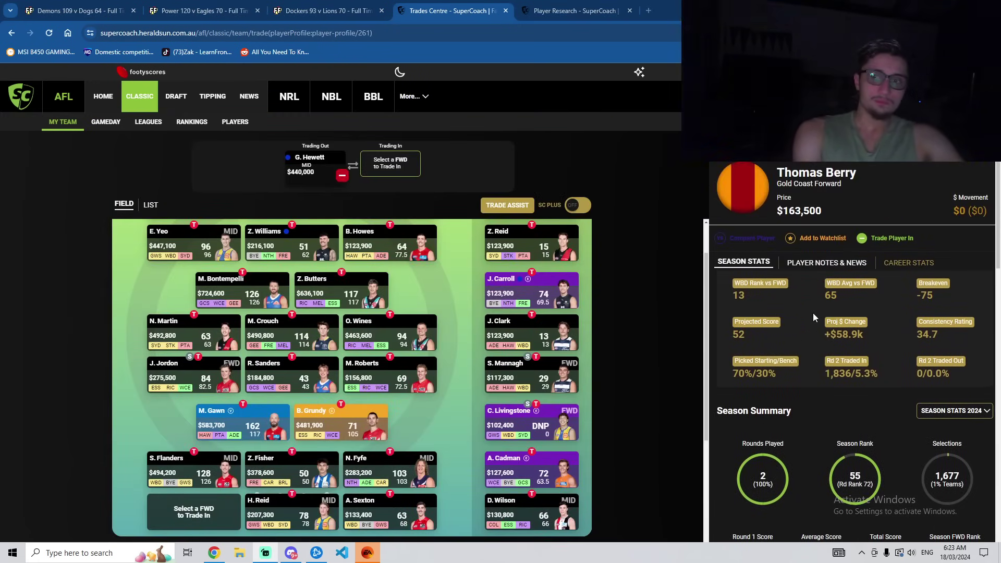
left_click_drag(824, 334, 836, 335)
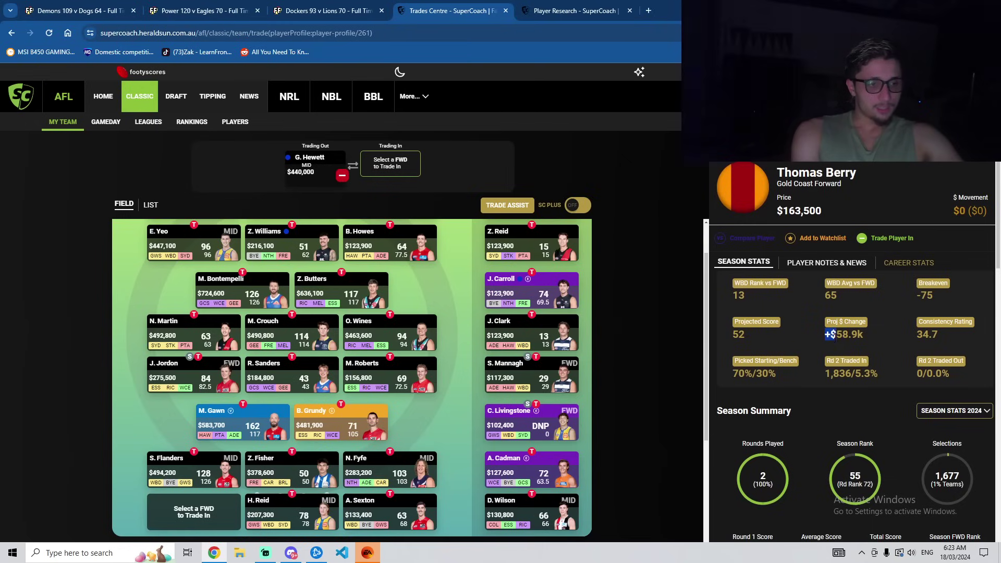
left_click(775, 340)
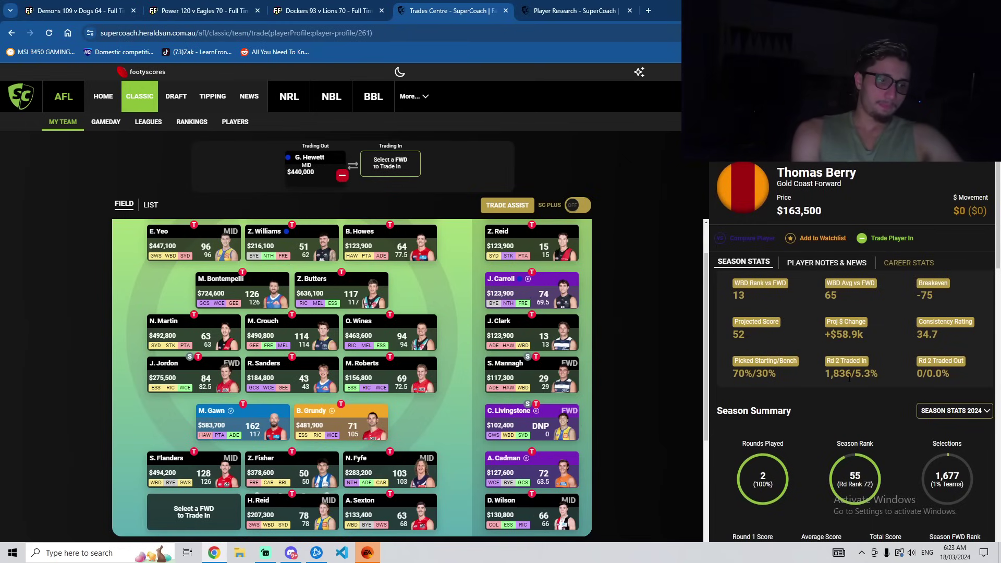
scroll(848, 379, "down", 10)
scroll(848, 381, "up", 5)
scroll(847, 384, "down", 3)
scroll(846, 383, "down", 5)
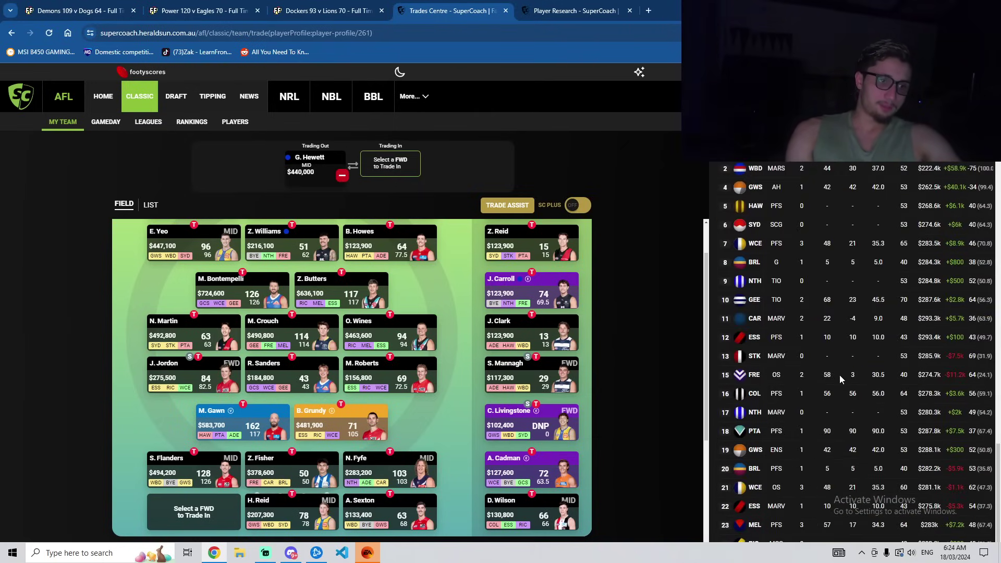
scroll(837, 379, "up", 5)
scroll(834, 377, "up", 5)
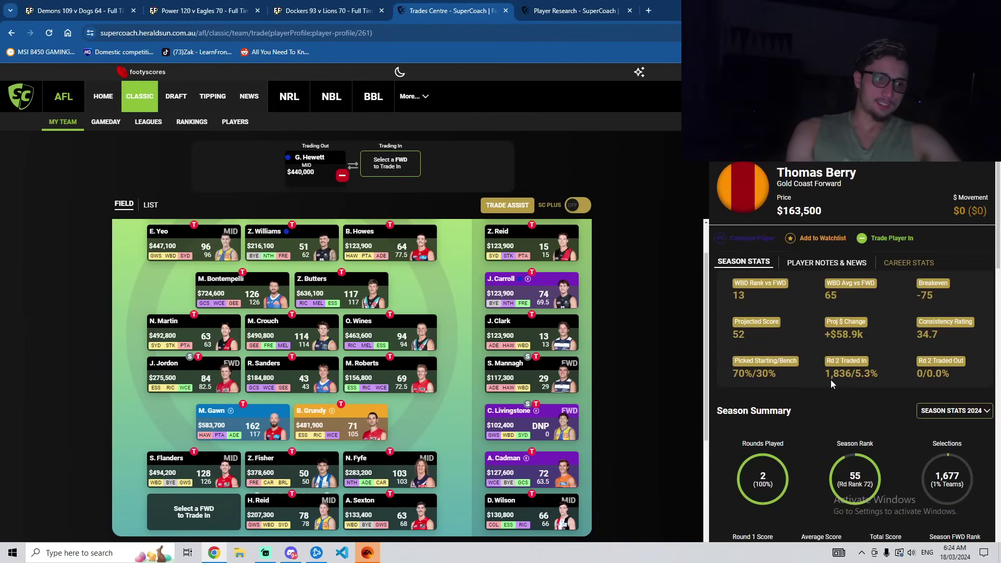
scroll(830, 379, "down", 4)
scroll(829, 380, "up", 1)
left_click(72, 10)
Open FanFooty's Gold Coast v Adelaide Round 1 stats, listing each player's DT and SC scores.
left_click(549, 93)
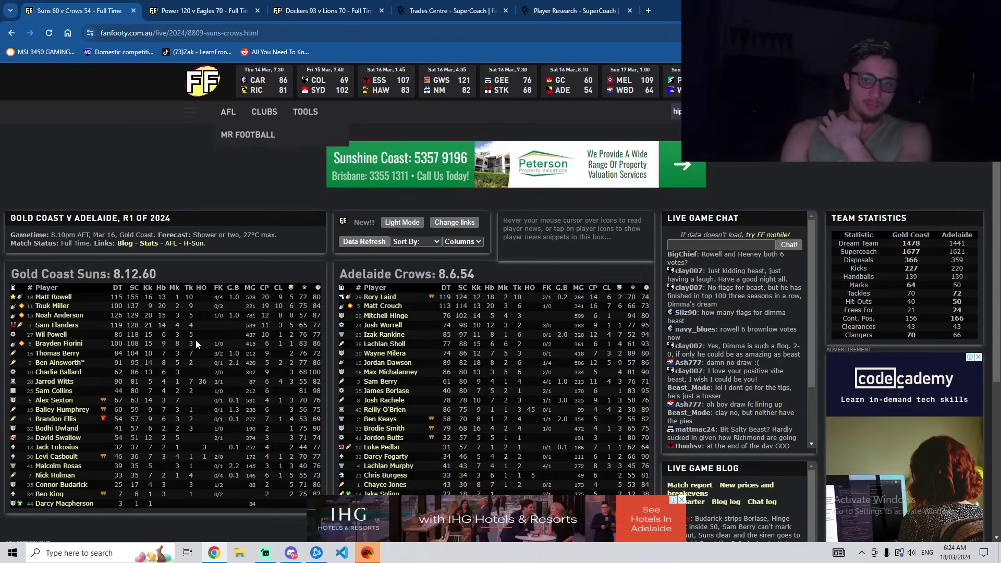
Bring in T. Berry ($163,500) for G. Hewett, leaving $330,300 cash.
left_click(518, 3)
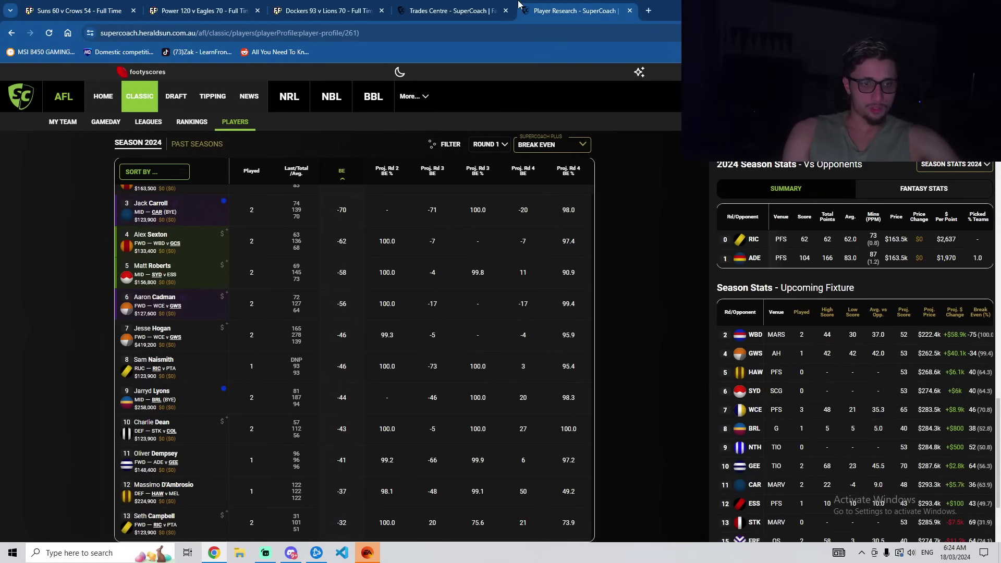
left_click(452, 11)
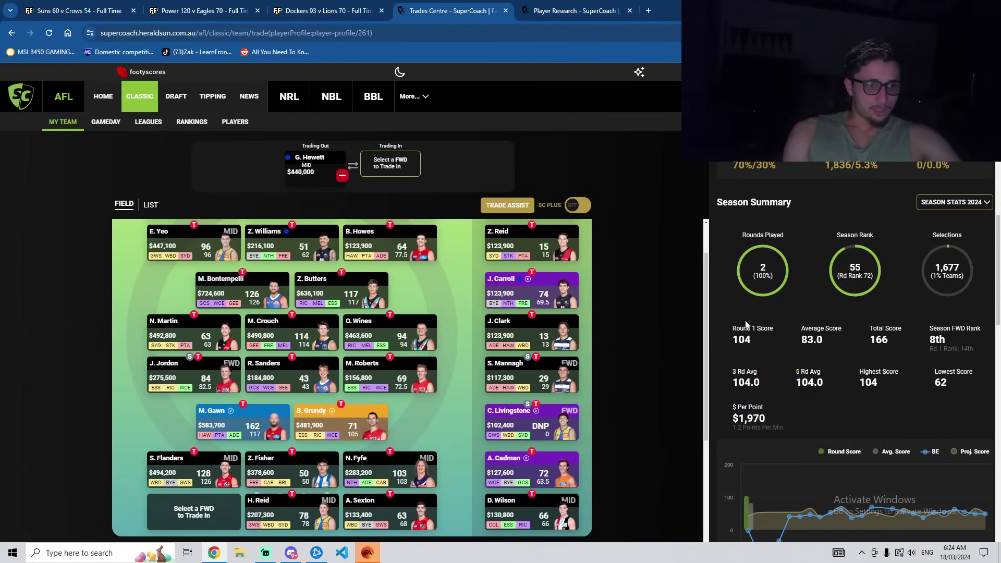
left_click(644, 262)
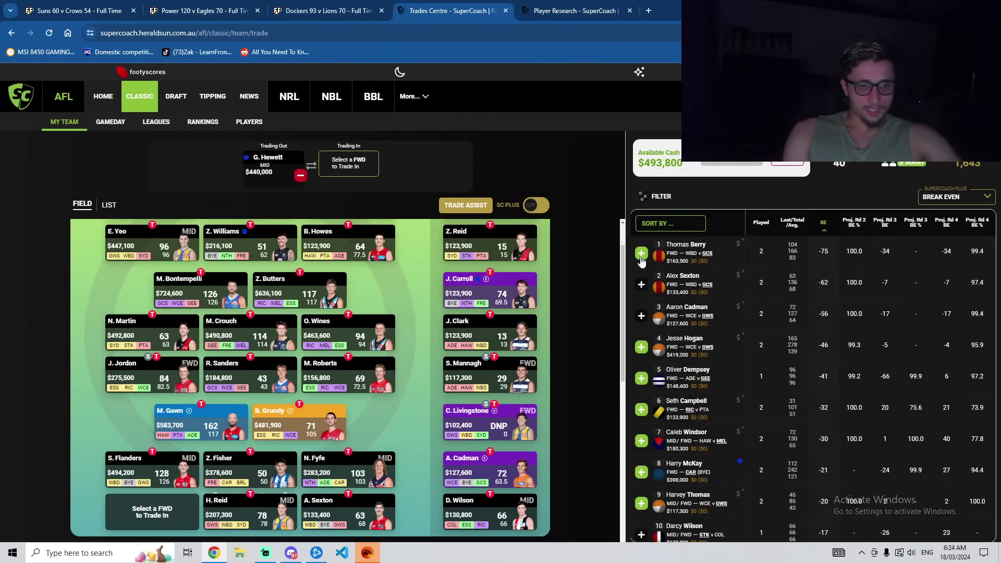
left_click(641, 253)
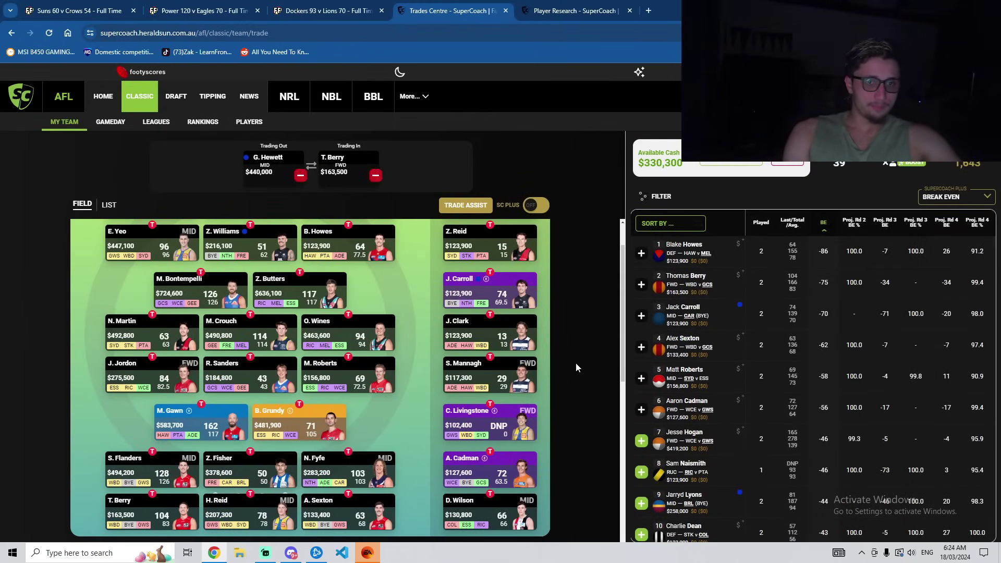
Open Isaac Heeney's $483,700 player profile from the forward list.
scroll(575, 358, "up", 1)
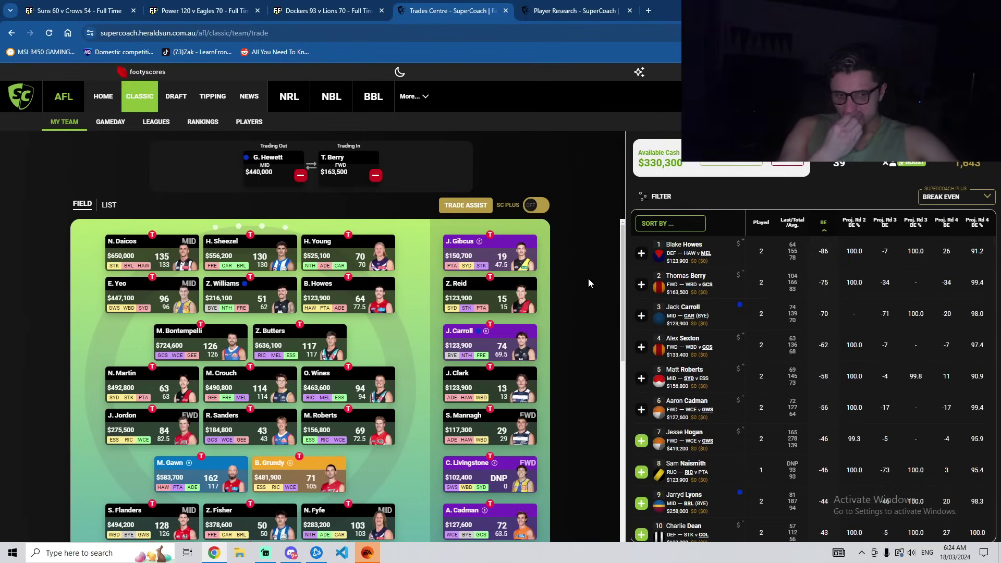
scroll(746, 333, "down", 8)
mouse_move(741, 339)
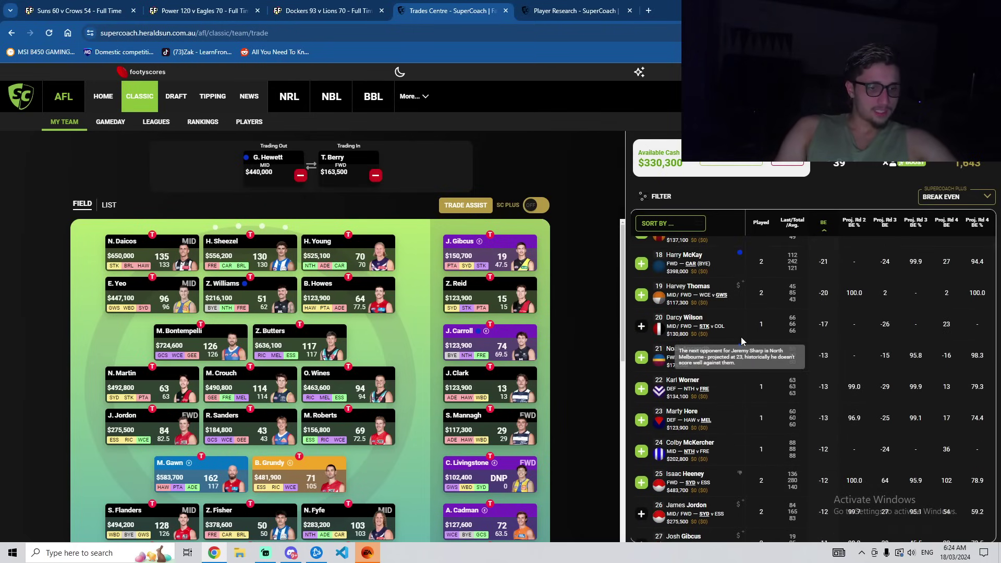
left_click(685, 474)
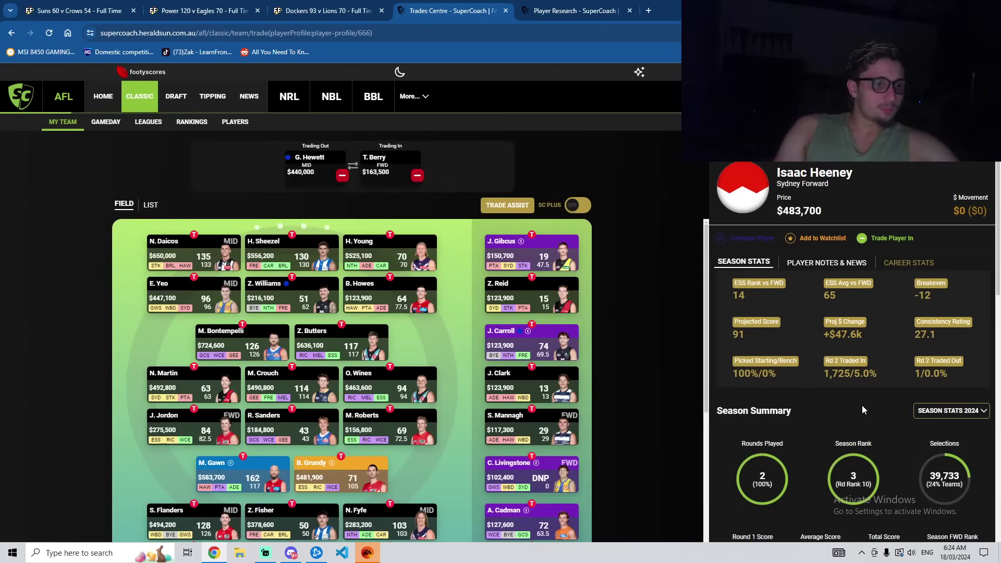
scroll(855, 410, "down", 4)
scroll(845, 411, "down", 8)
scroll(778, 283, "down", 1)
scroll(778, 283, "down", 4)
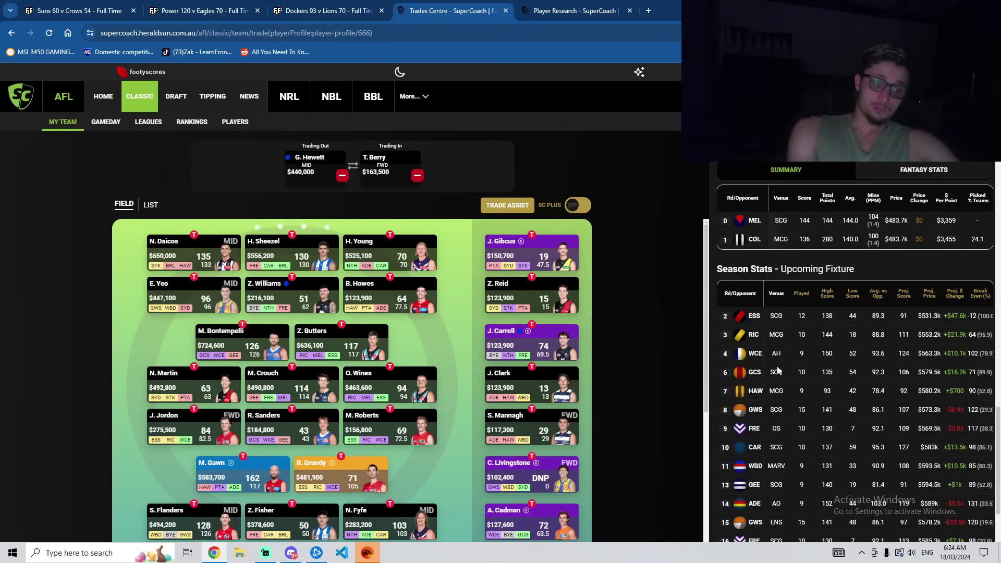
scroll(731, 395, "up", 10)
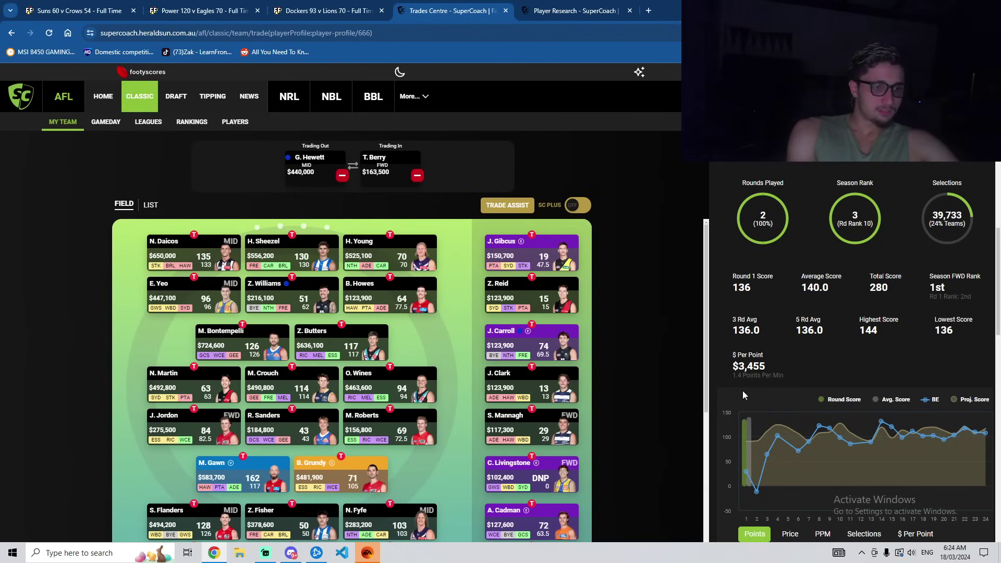
scroll(742, 390, "up", 2)
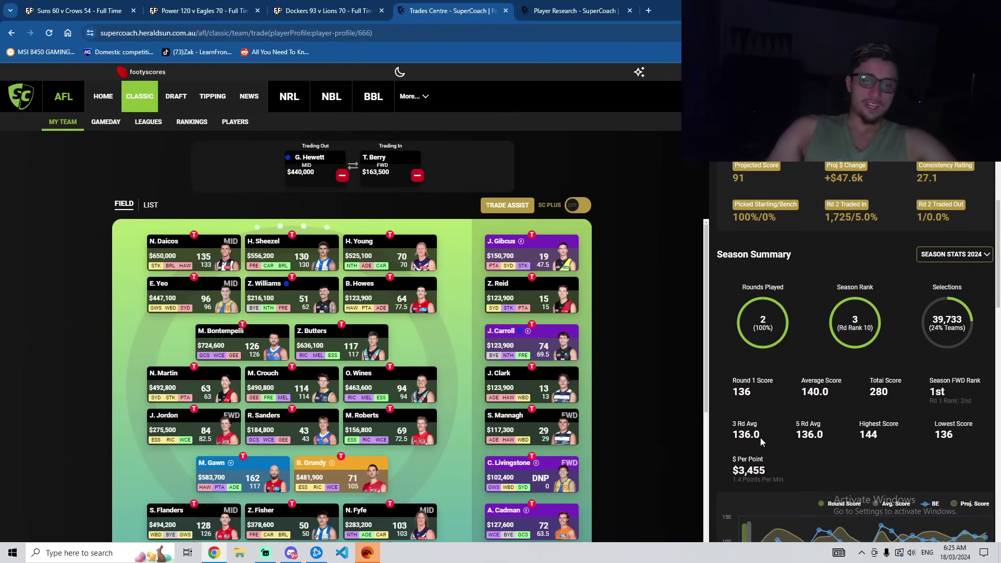
scroll(764, 437, "up", 3)
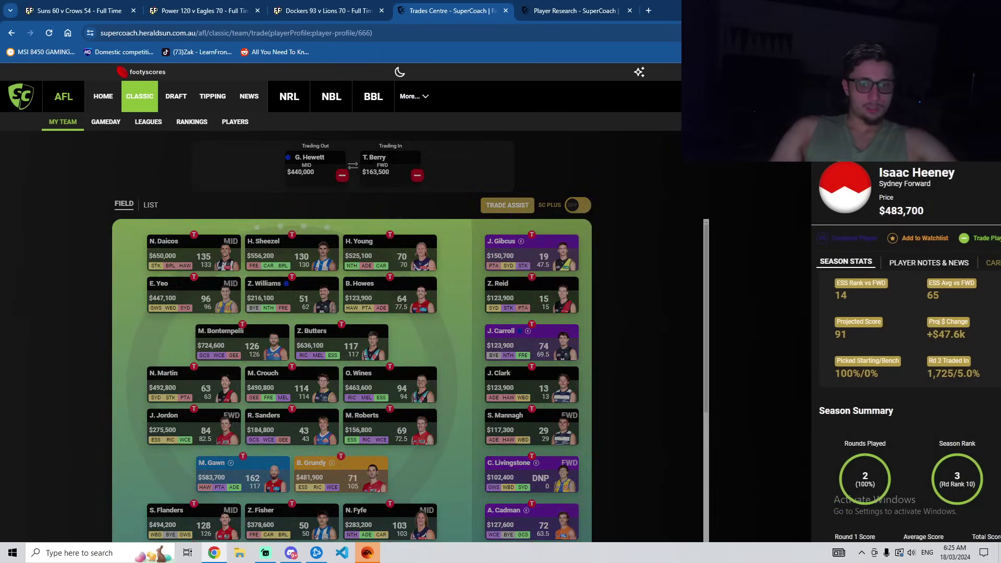
left_click(578, 437)
scroll(576, 438, "down", 1)
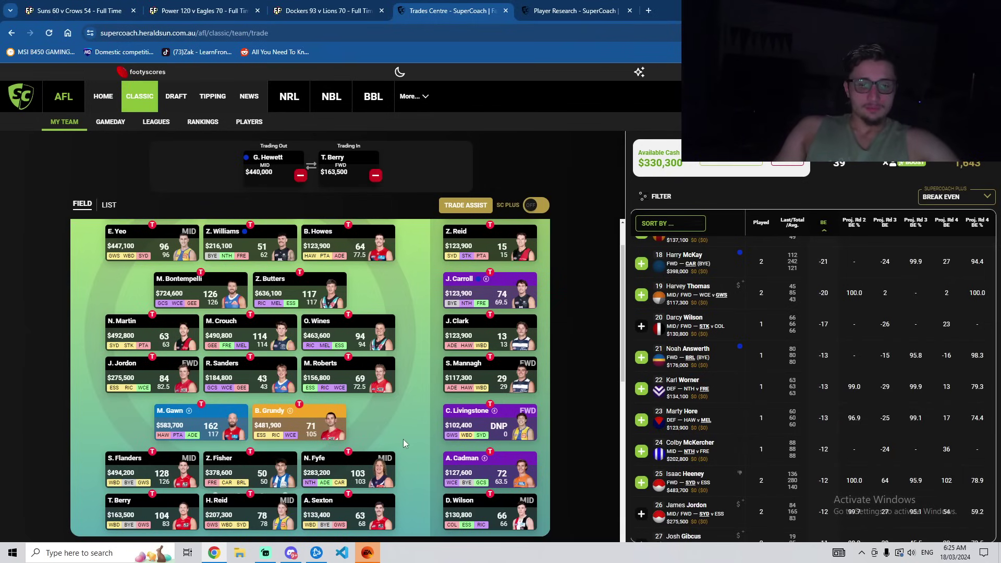
scroll(403, 443, "up", 1)
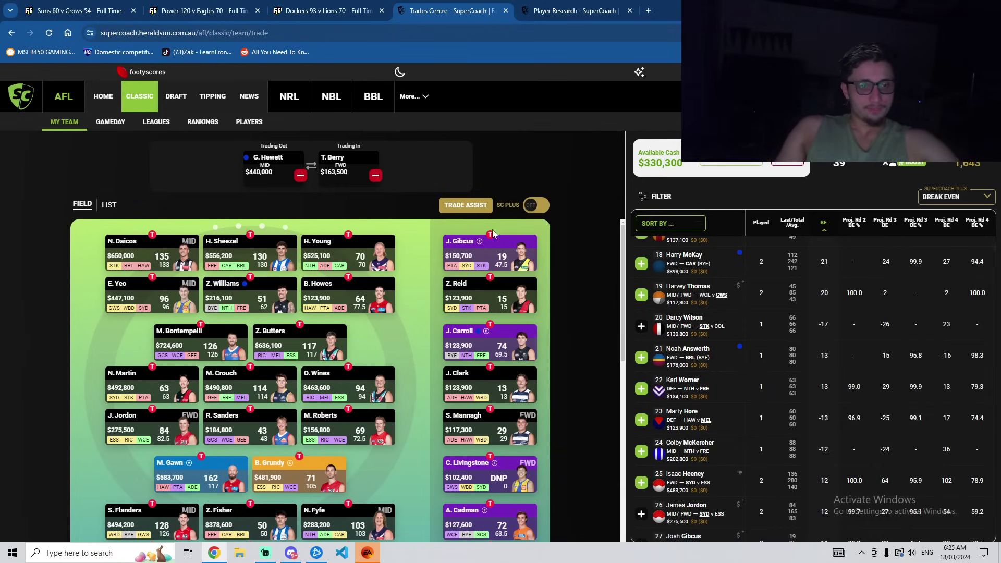
scroll(470, 432, "down", 2)
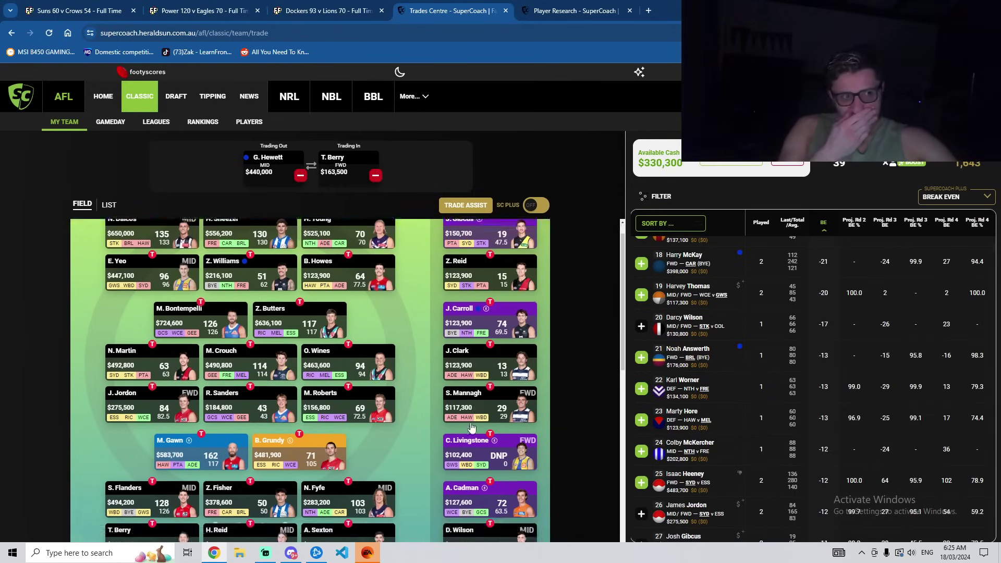
scroll(471, 433, "up", 2)
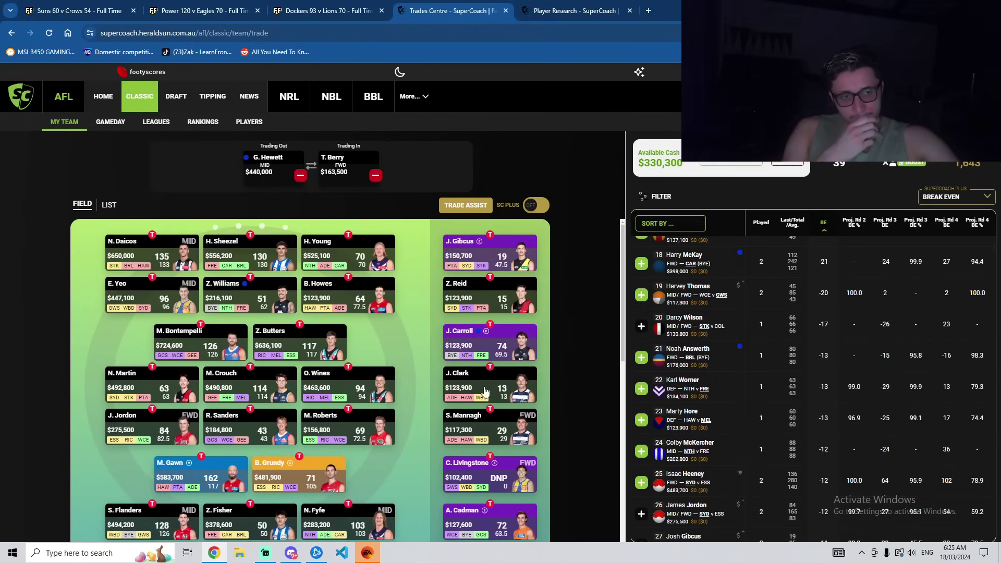
Swap J. Gibcus out for C. Dean ($123,900) after viewing his profile, leaving $357,100.
left_click(490, 236)
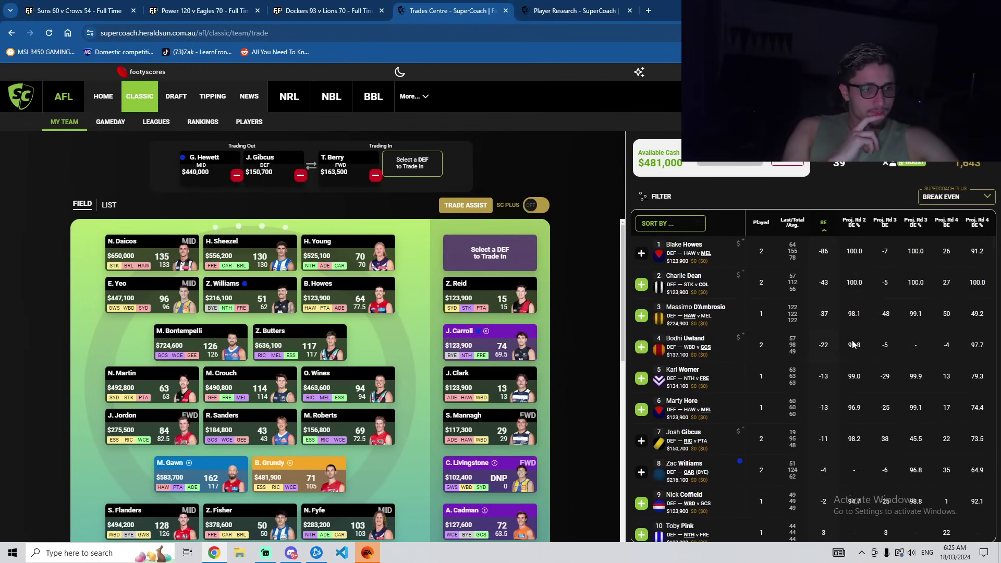
left_click(683, 276)
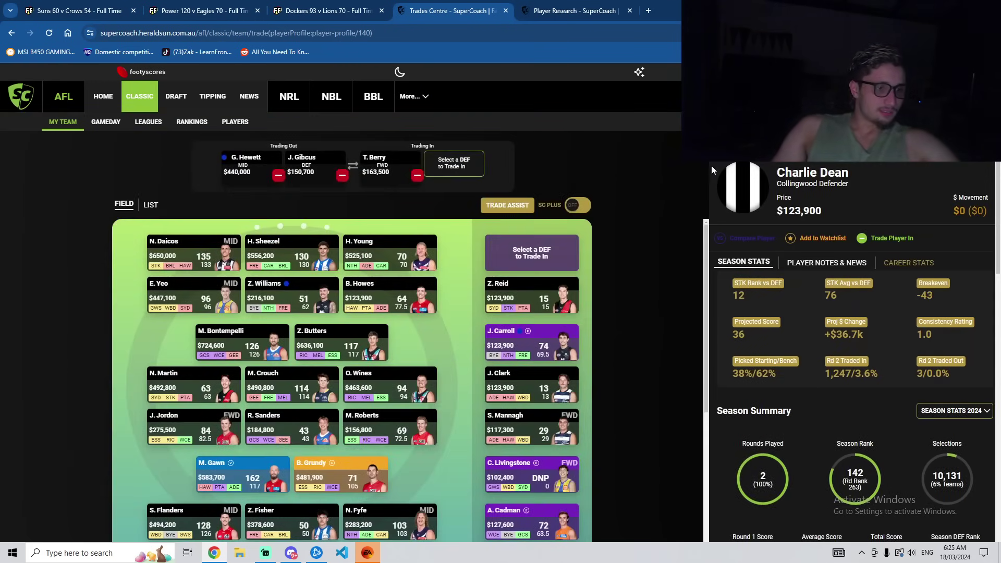
key("Escape")
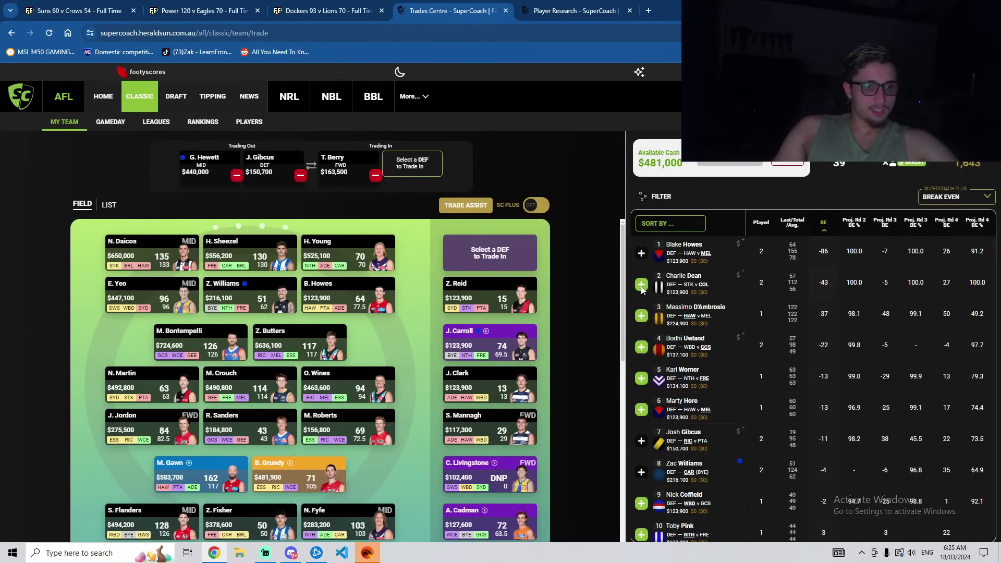
left_click(641, 284)
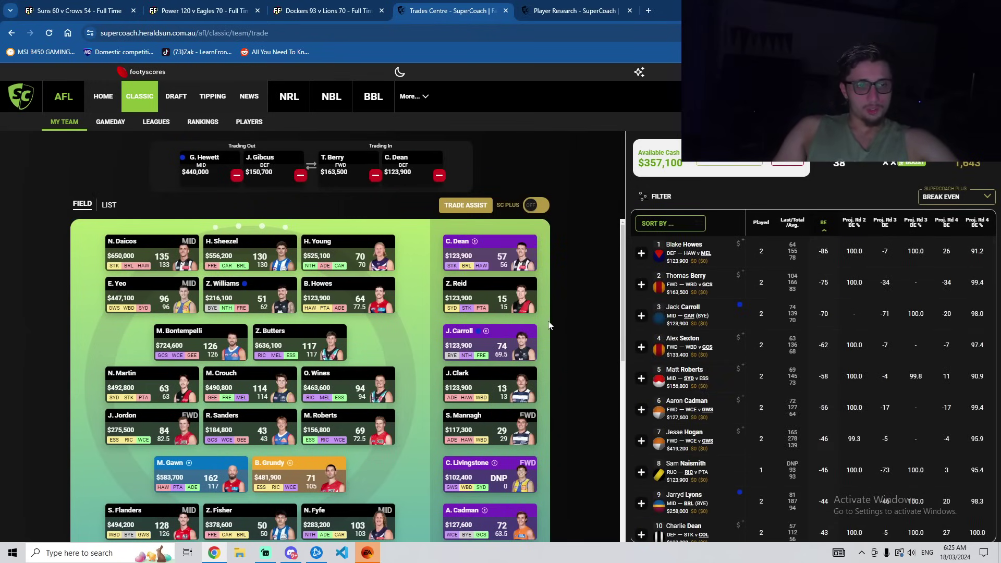
scroll(417, 350, "down", 2)
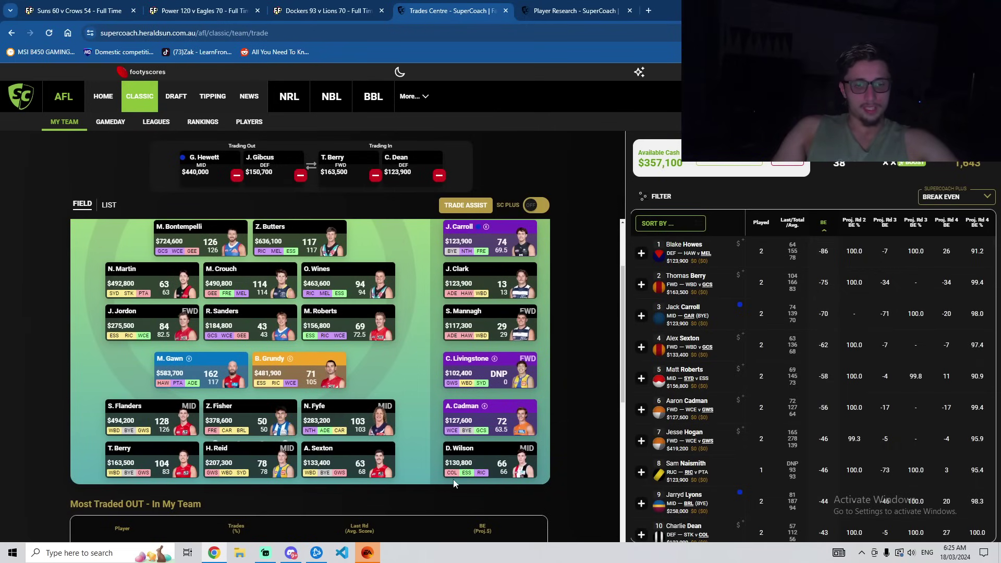
scroll(365, 466, "up", 2)
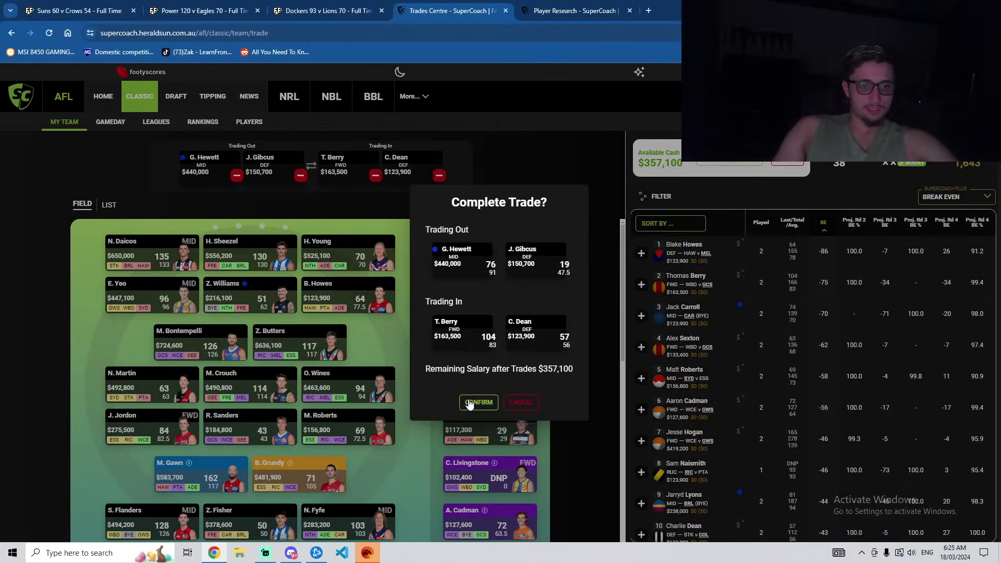
left_click(592, 374)
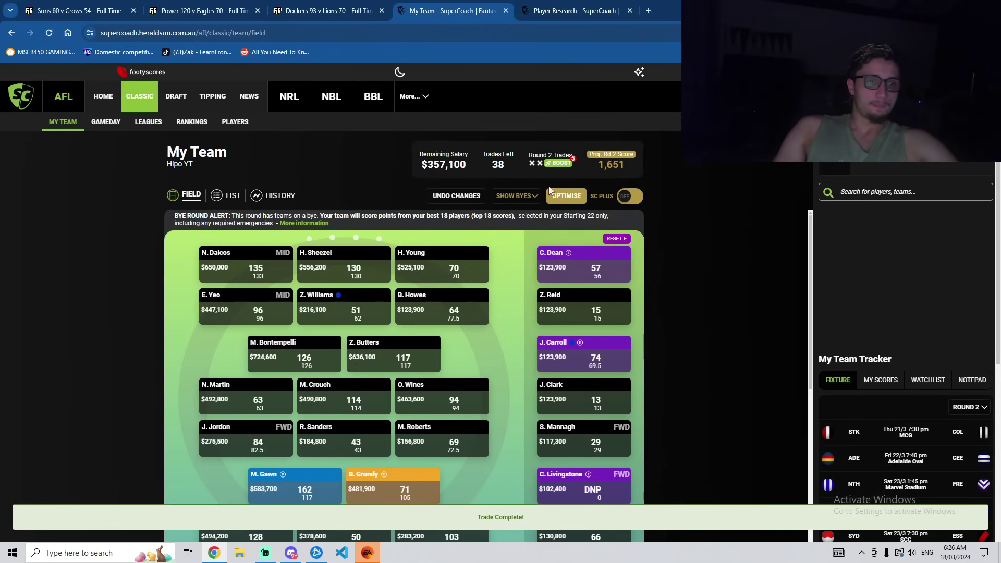
left_click(552, 163)
left_click(488, 384)
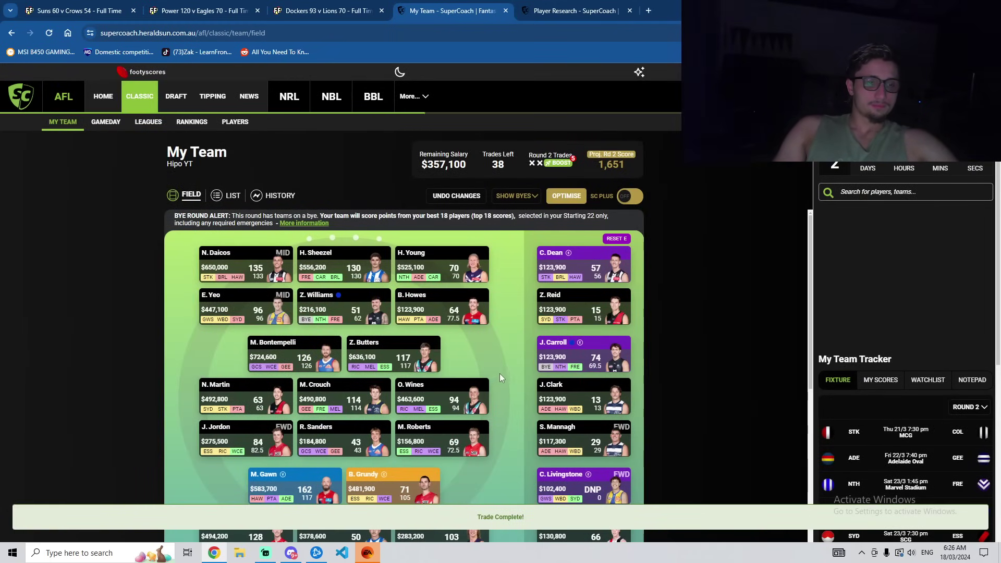
scroll(699, 305, "down", 2)
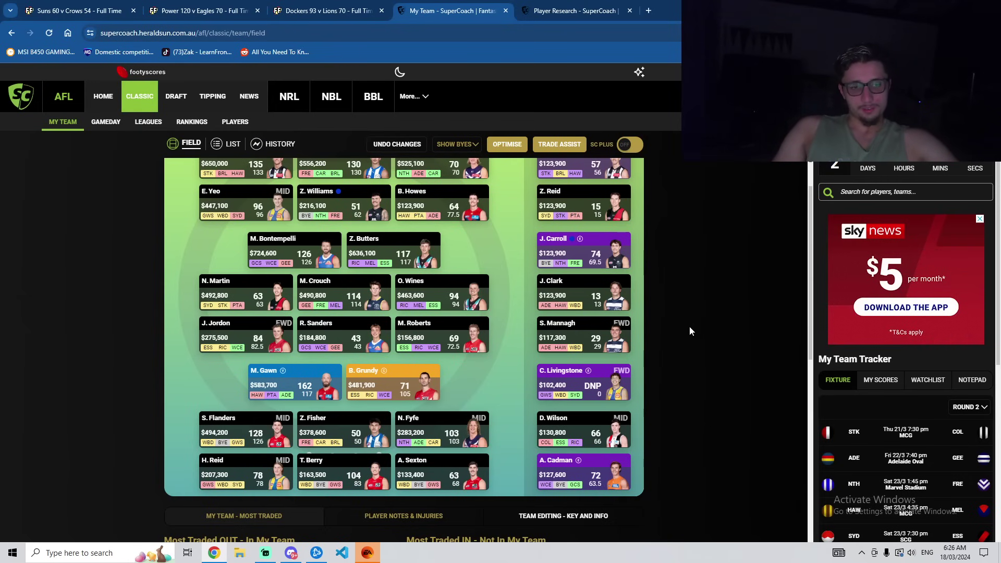
scroll(689, 326, "up", 2)
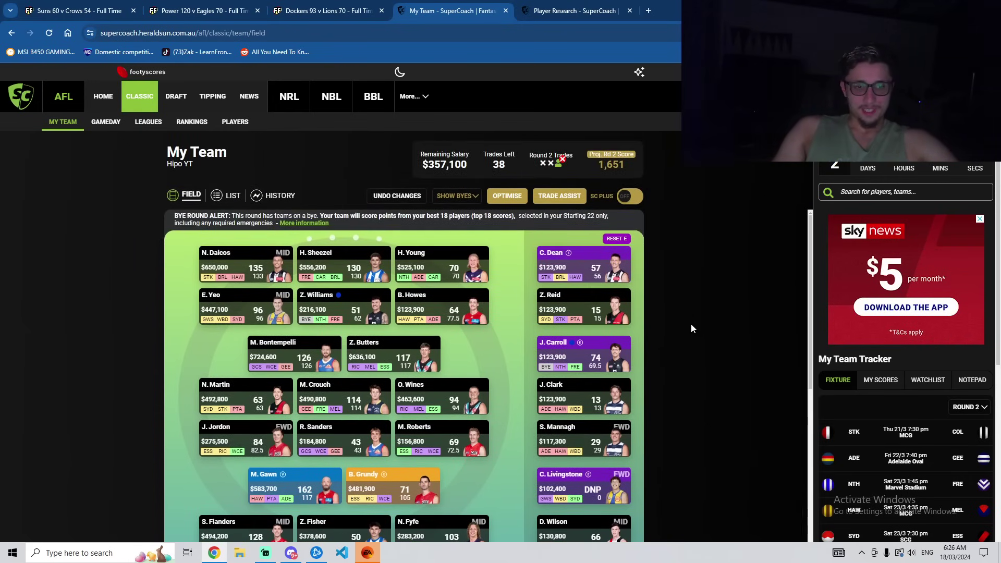
left_click(415, 259)
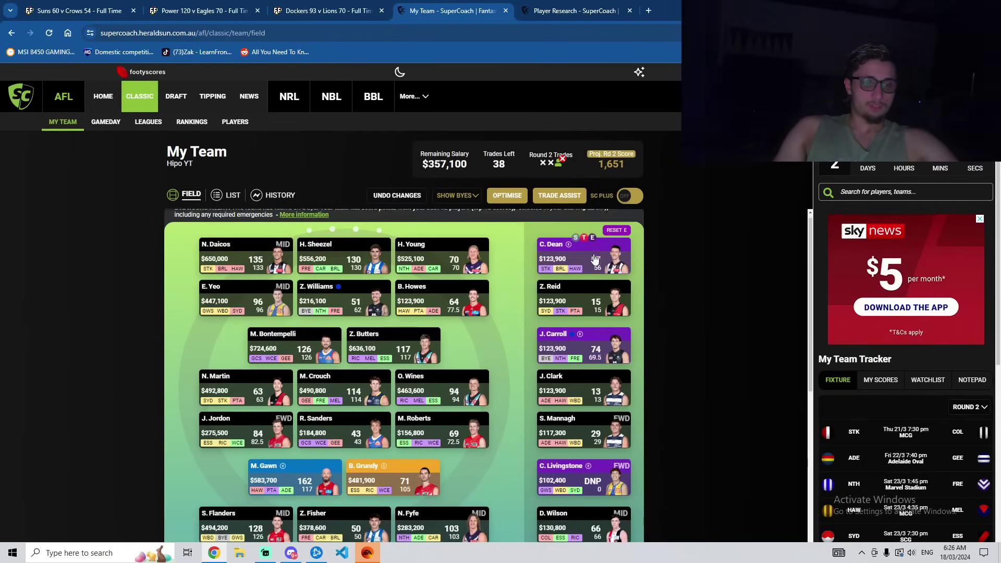
scroll(280, 523, "down", 1)
scroll(280, 523, "up", 1)
scroll(281, 523, "down", 2)
mouse_move(327, 487)
scroll(343, 478, "up", 2)
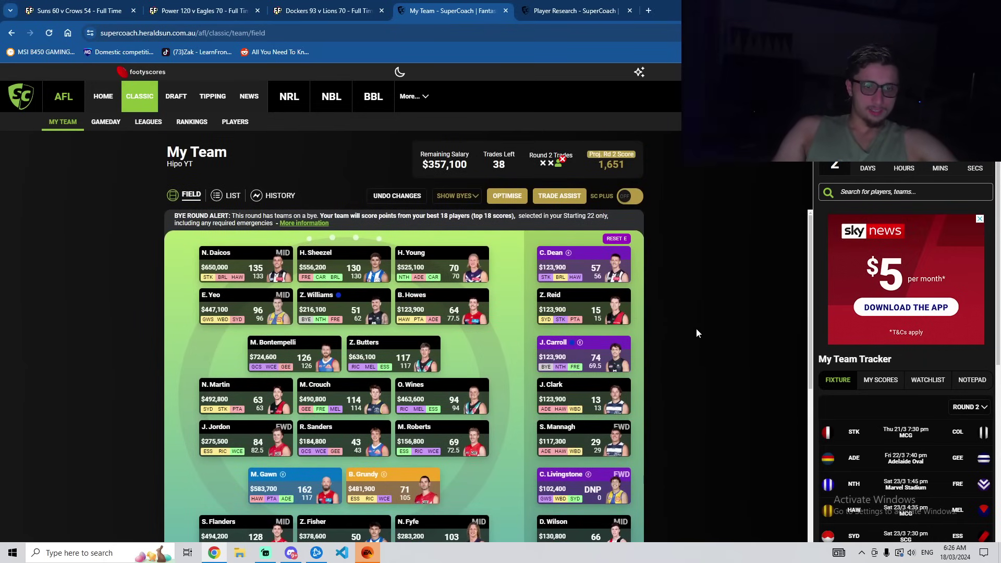
mouse_move(651, 365)
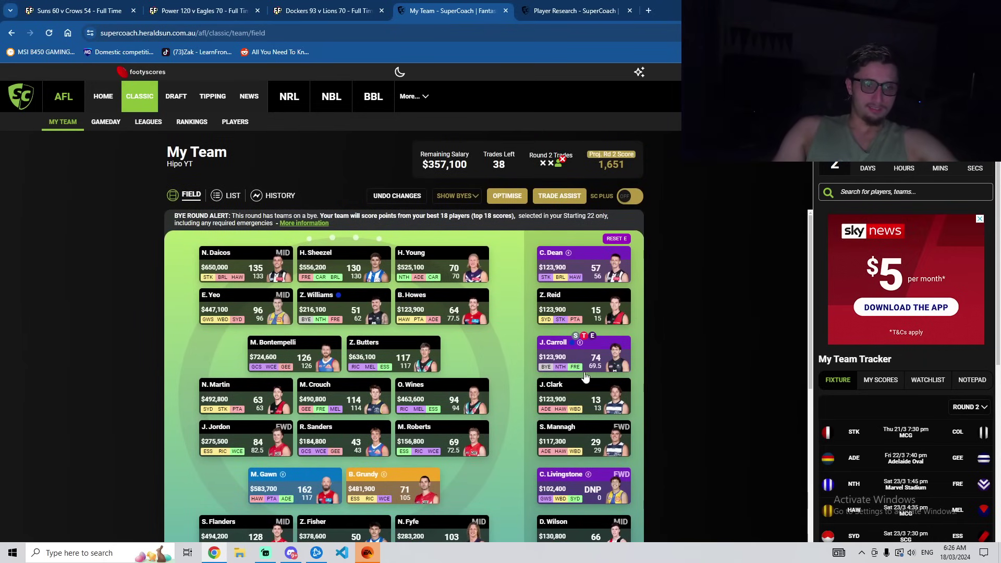
scroll(563, 345, "down", 2)
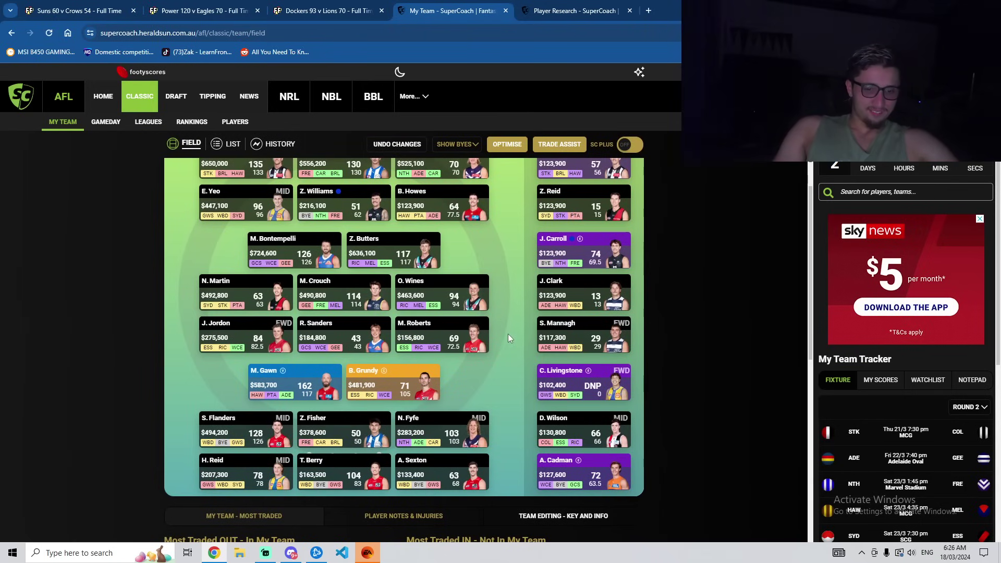
mouse_move(320, 359)
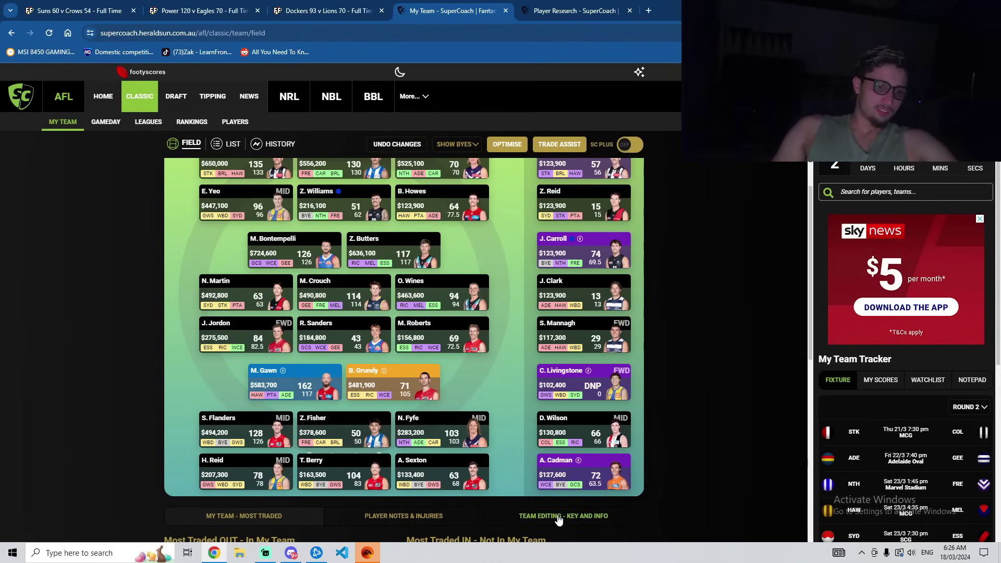
mouse_move(615, 466)
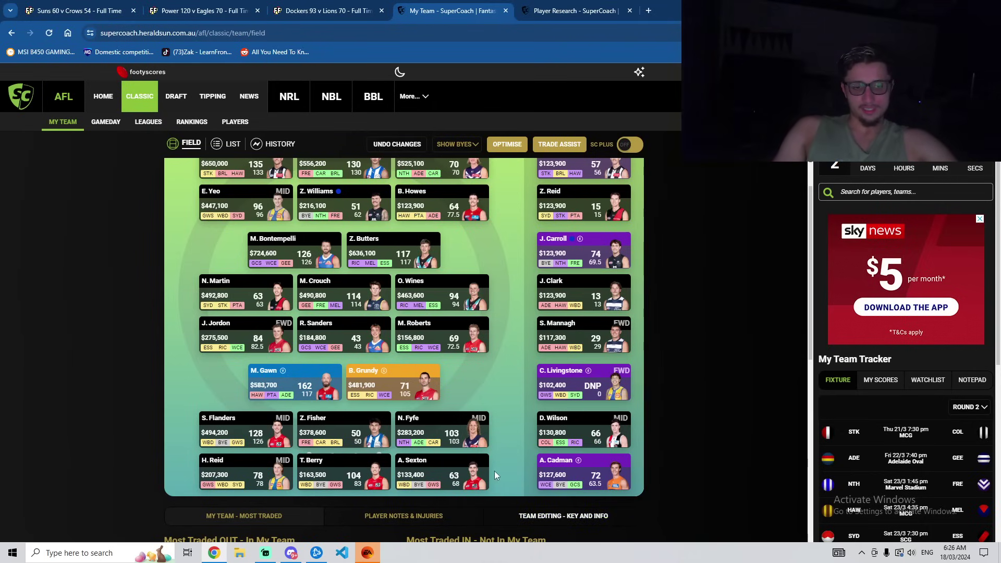
mouse_move(489, 476)
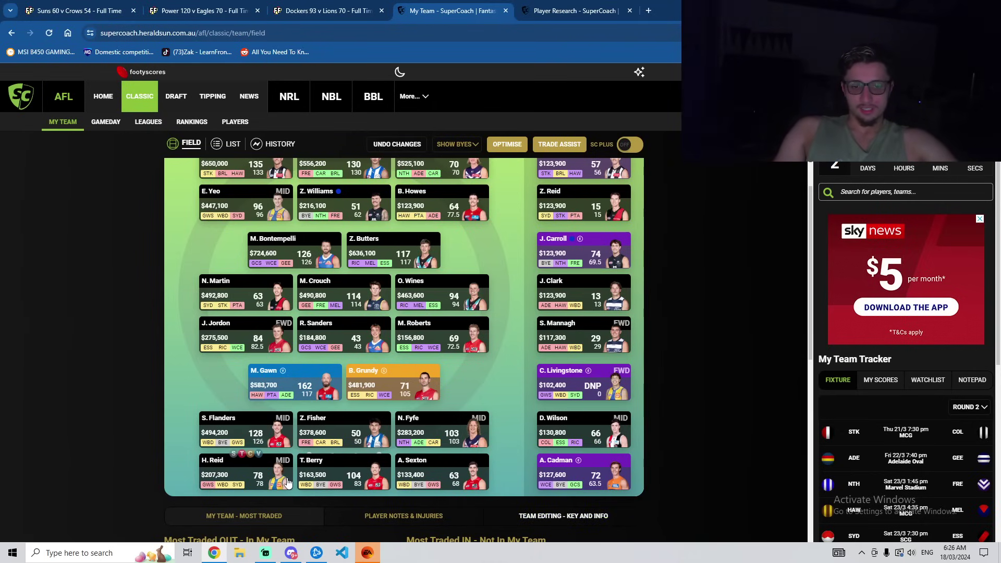
mouse_move(377, 489)
scroll(490, 390, "up", 3)
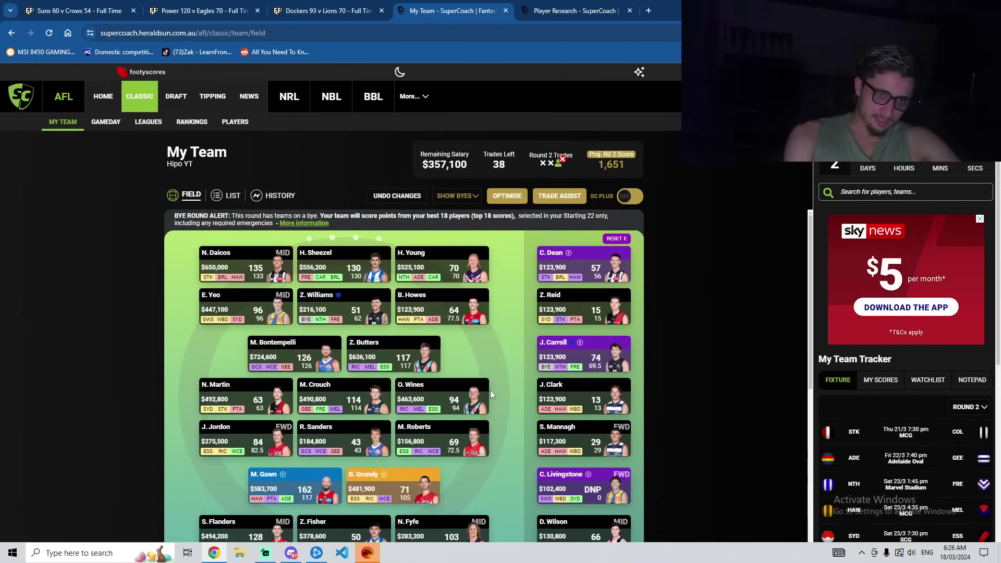
scroll(490, 390, "down", 3)
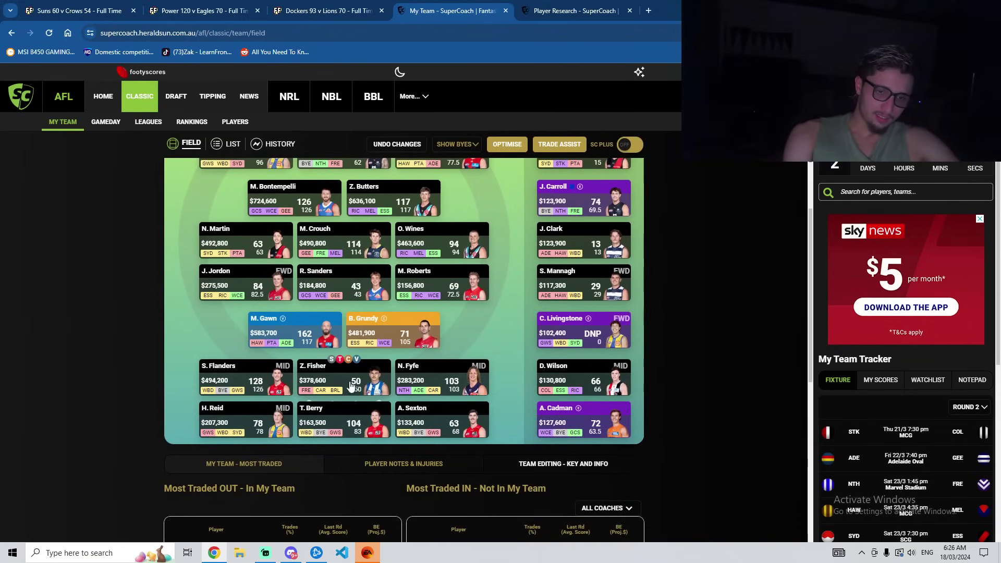
left_click(314, 376)
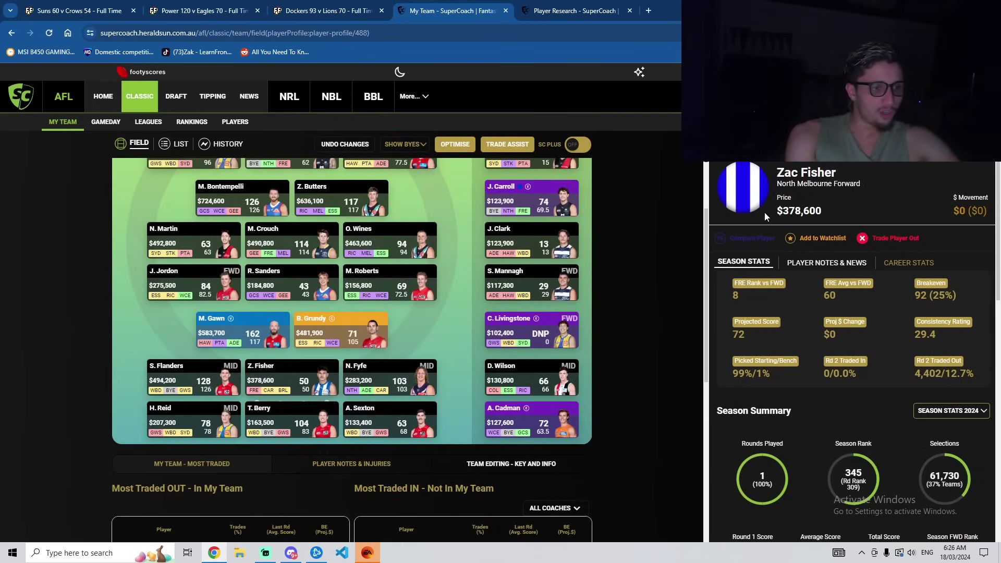
key("Escape")
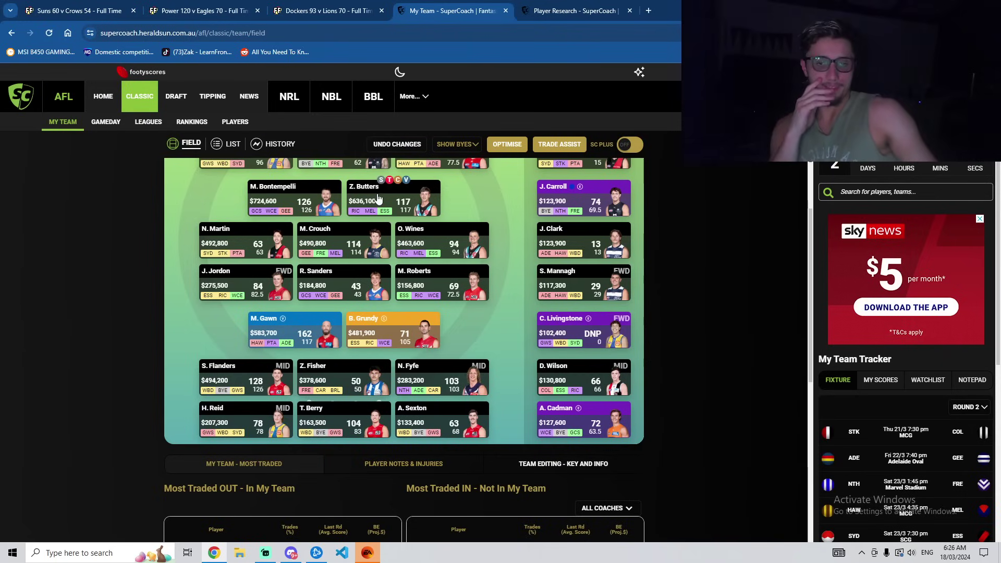
scroll(456, 475, "up", 1)
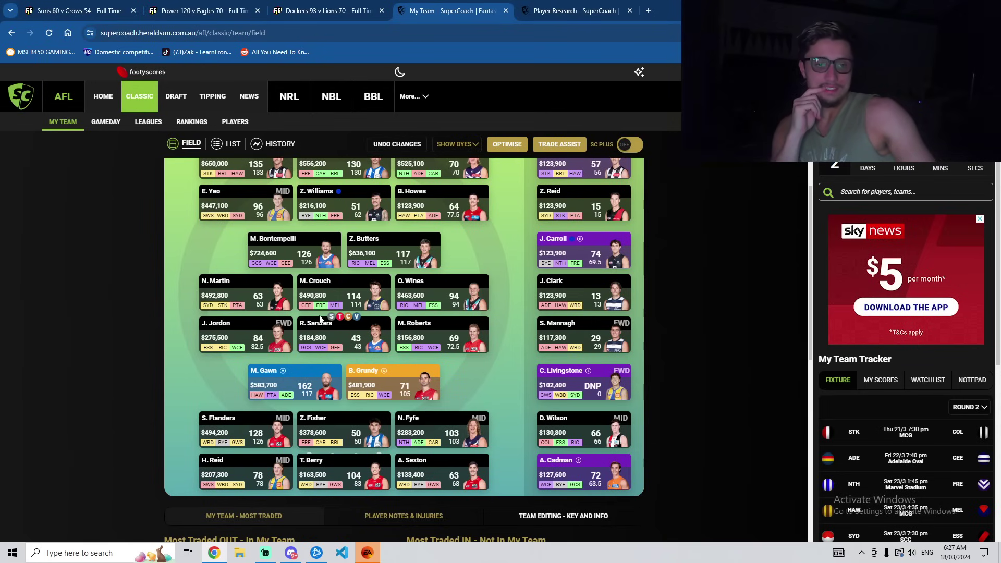
scroll(365, 344, "up", 2)
scroll(426, 386, "down", 2)
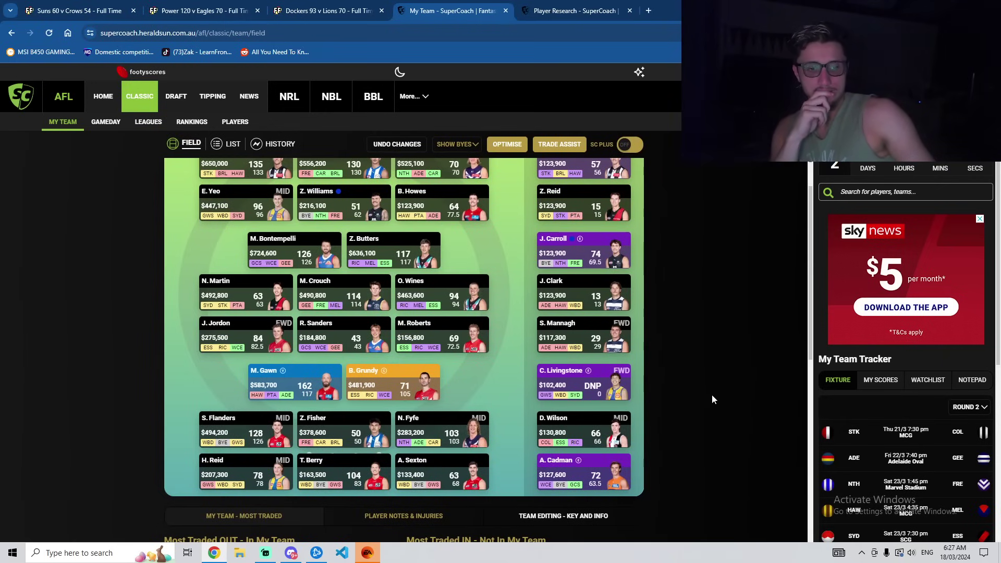
mouse_move(619, 398)
scroll(618, 399, "up", 5)
scroll(609, 403, "down", 9)
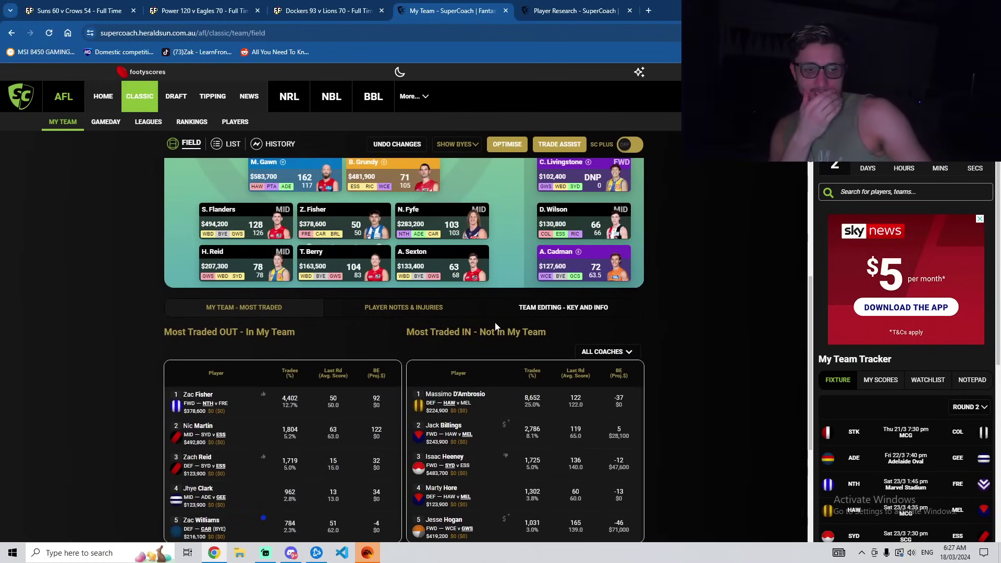
scroll(496, 324, "up", 2)
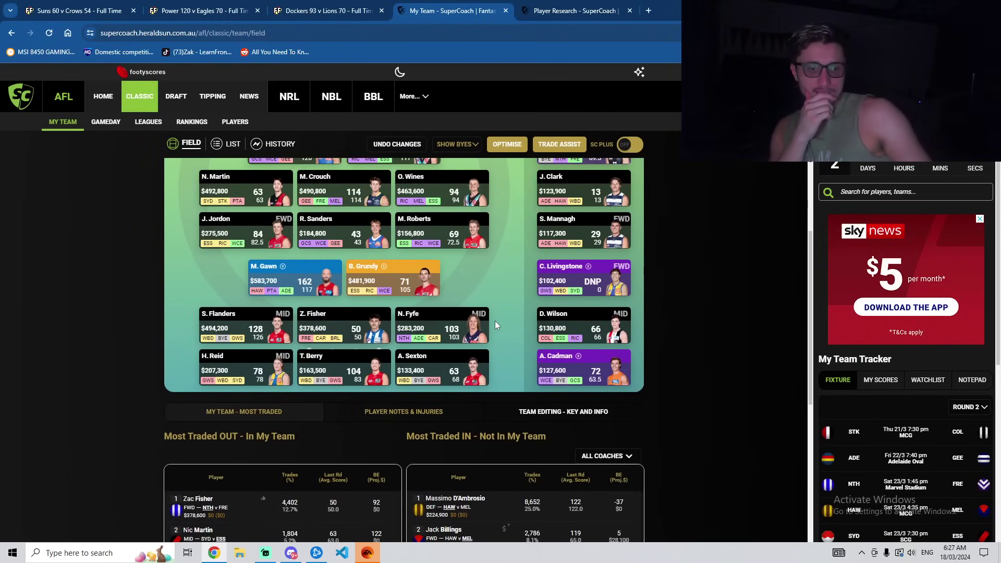
scroll(497, 324, "down", 2)
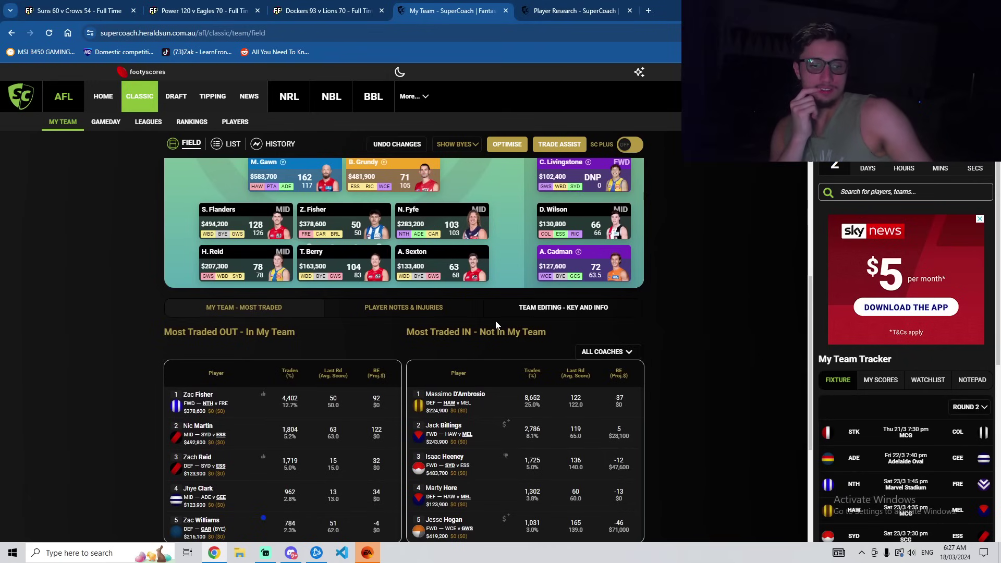
scroll(496, 324, "up", 3)
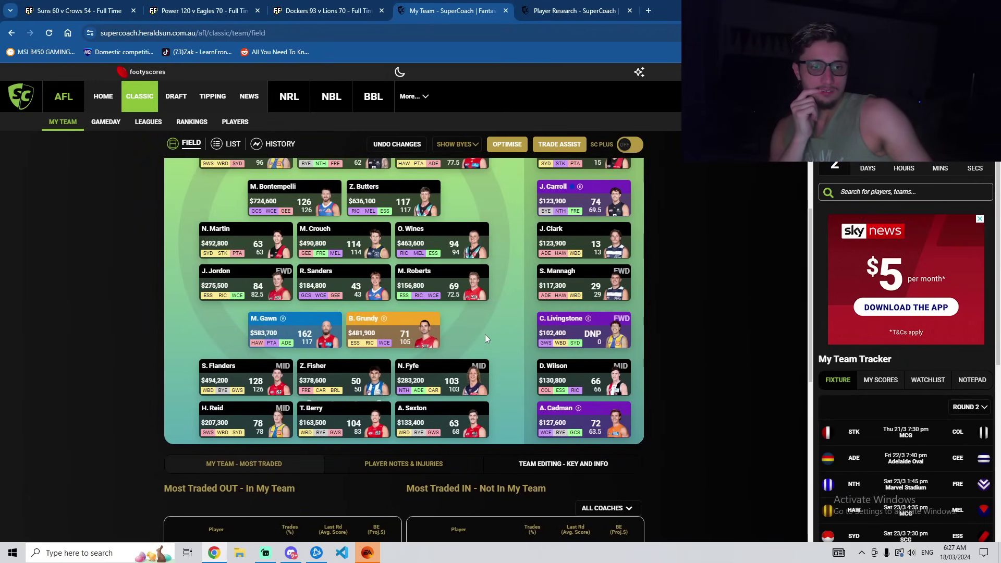
mouse_move(584, 234)
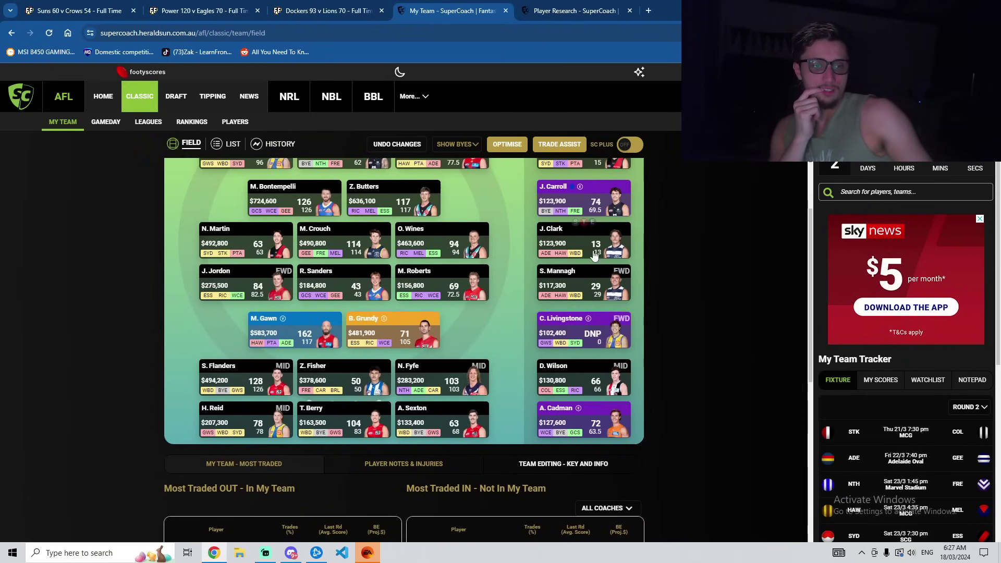
Start trading out J. Clark ($123,900) and shift N. Fyfe into the bench forward slot.
left_click(584, 222)
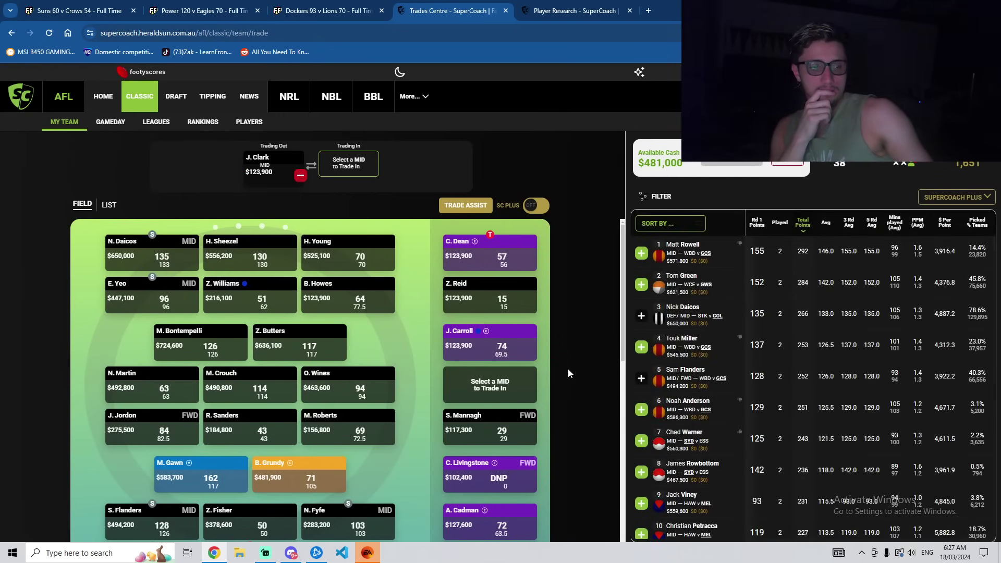
scroll(421, 435, "down", 1)
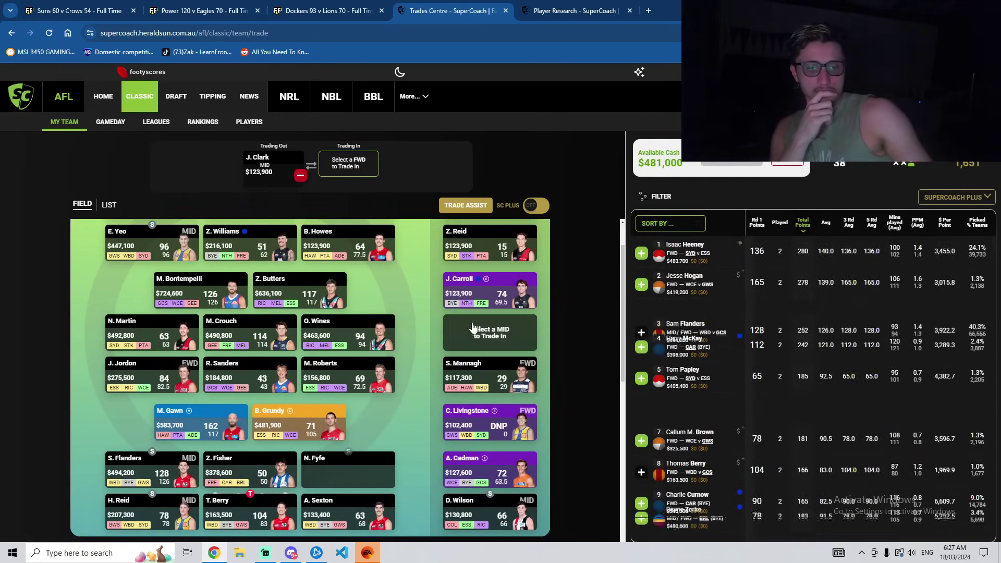
left_click(348, 452)
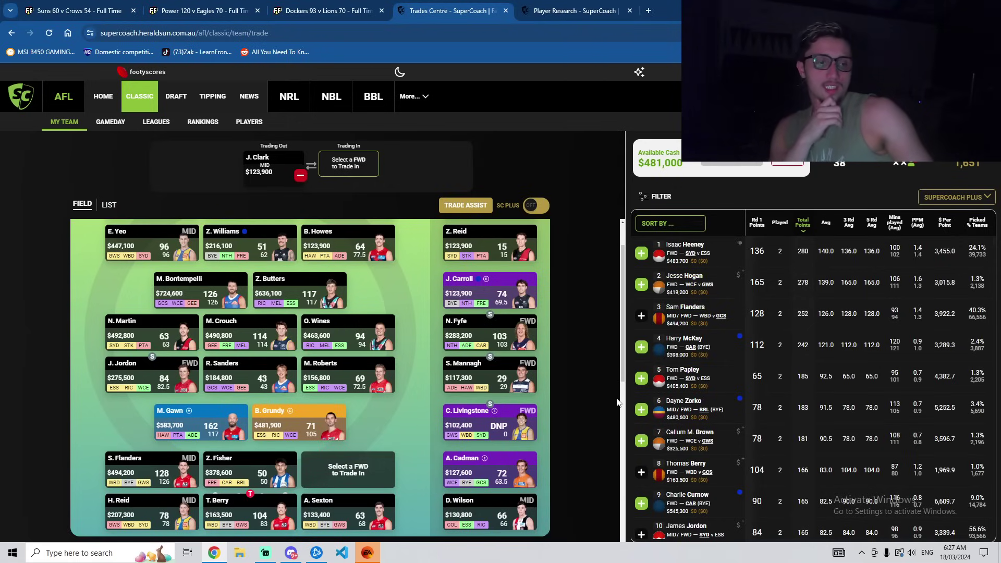
left_click(985, 197)
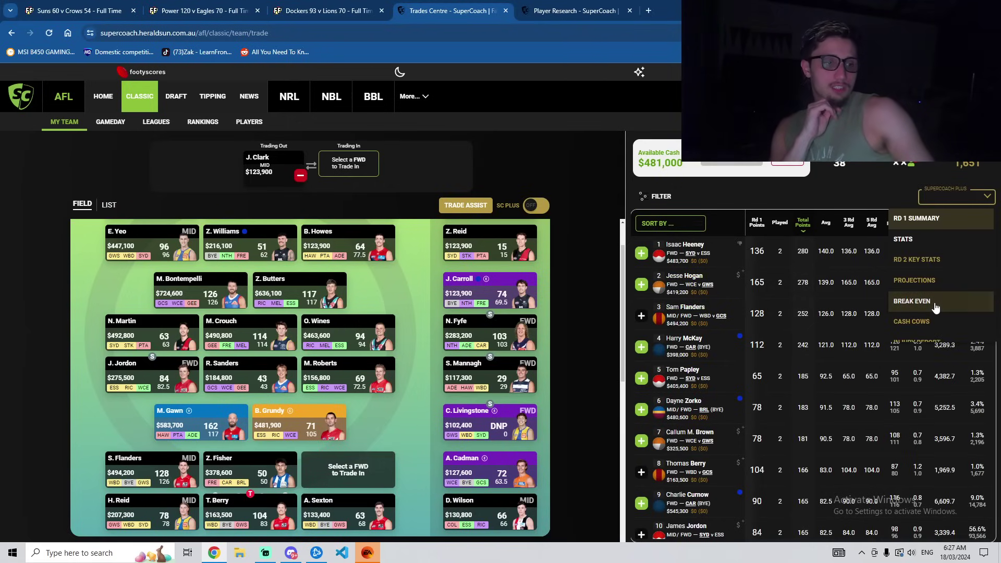
left_click(934, 304)
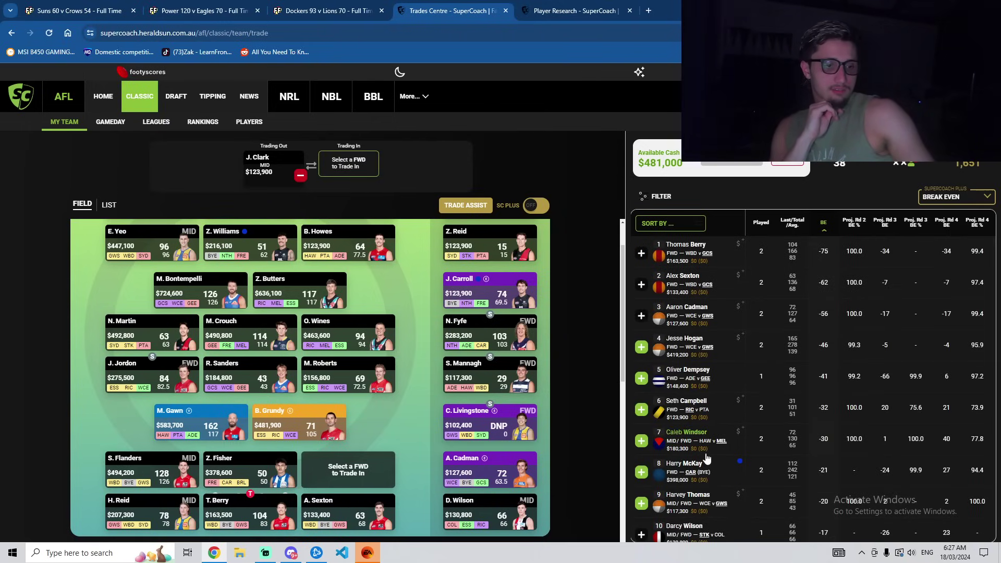
scroll(706, 458, "down", 4)
scroll(707, 457, "down", 4)
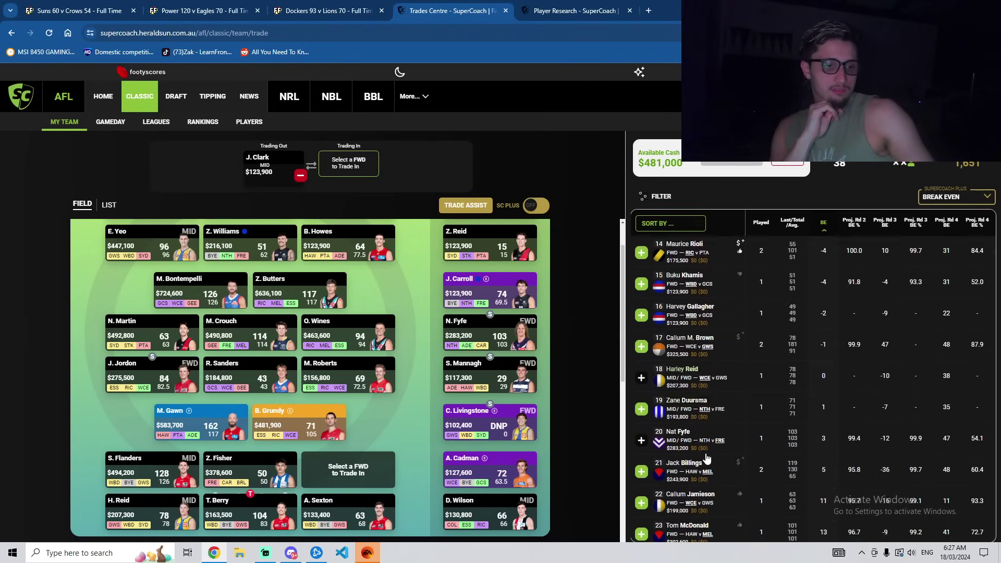
left_click(703, 457)
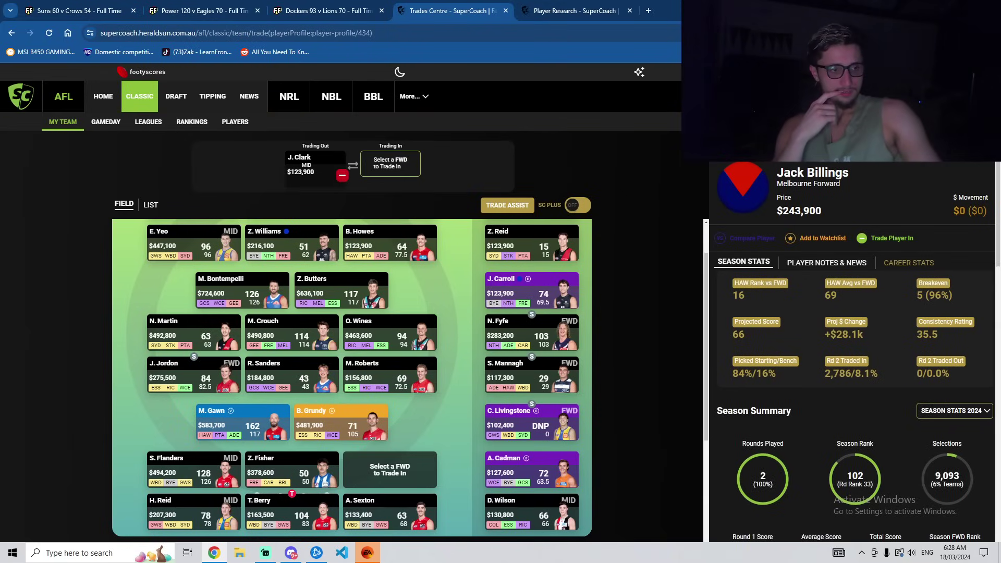
left_click(623, 388)
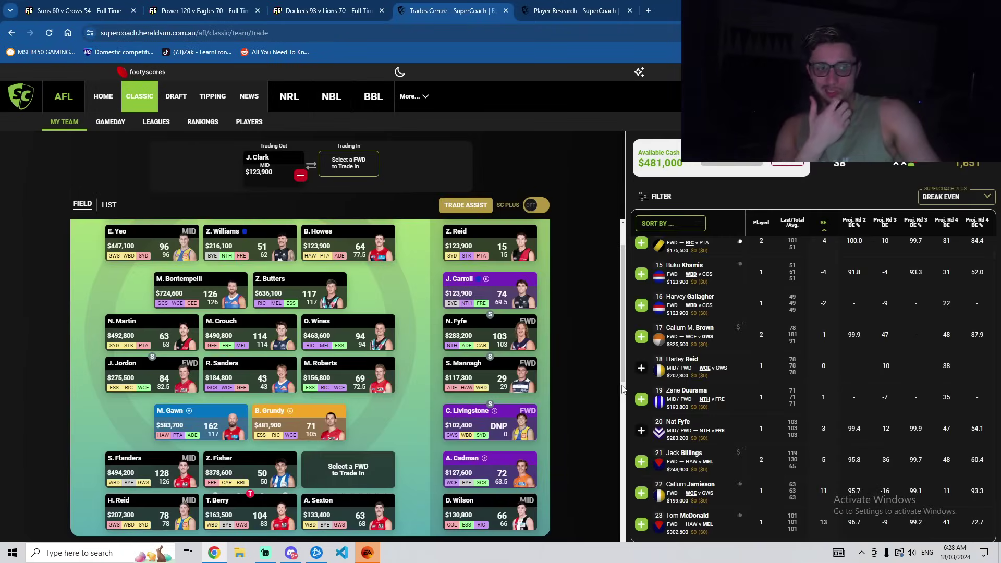
Flip through the open match pages, check Melbourne v Western Bulldogs stats, then return to Trades Centre.
key("ctrl+1")
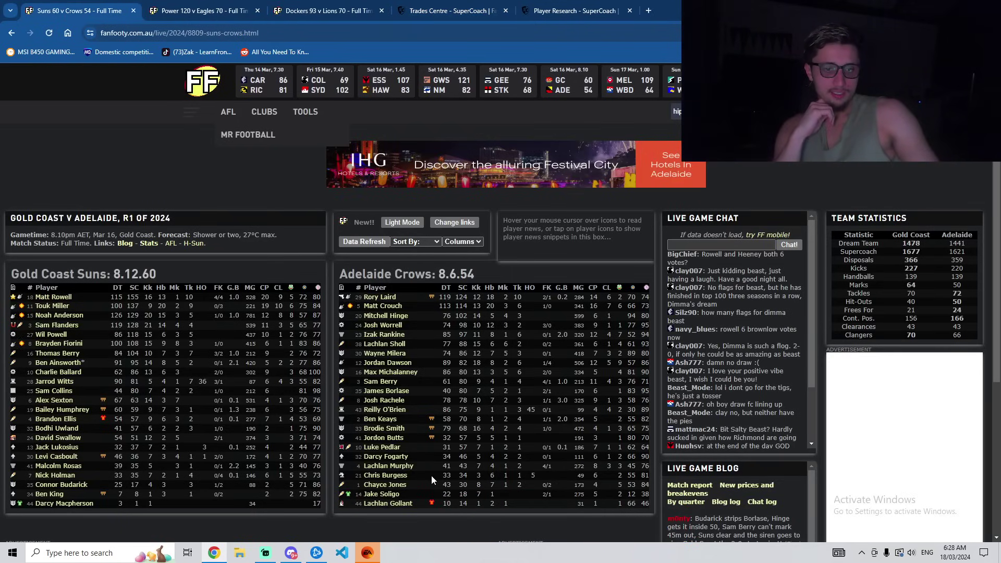
key("ctrl+3")
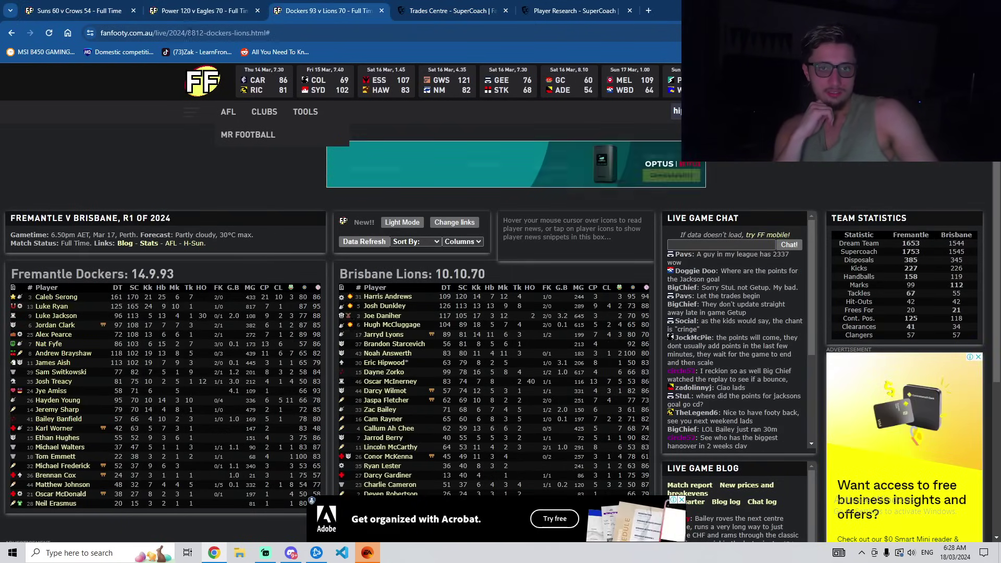
key("ctrl+2")
key("ctrl+1")
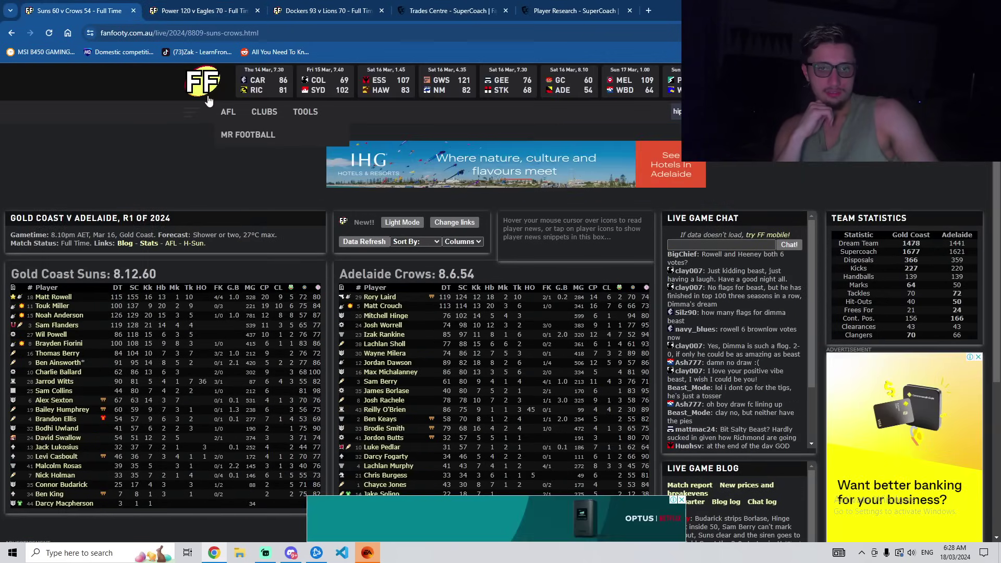
left_click(629, 84)
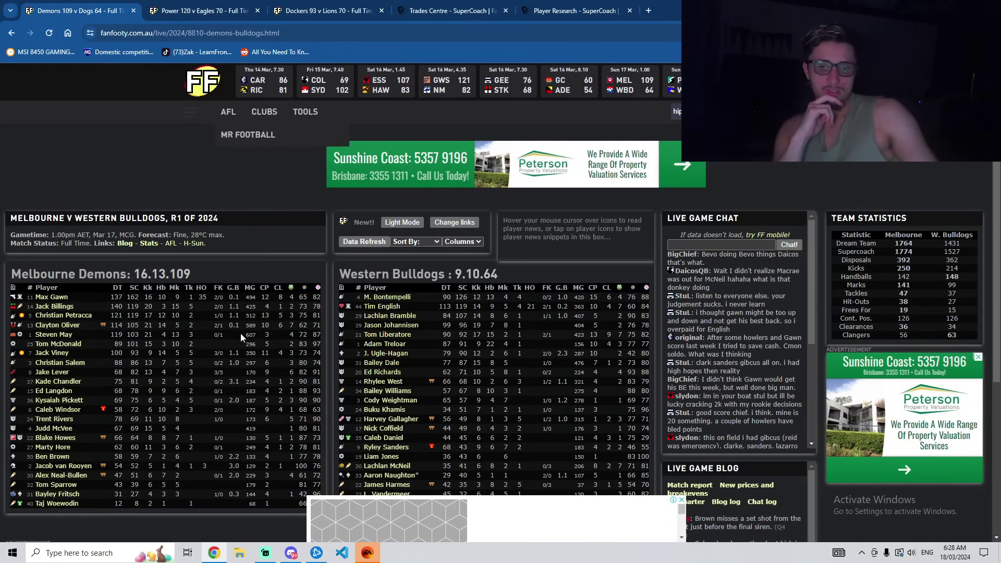
left_click(469, 6)
scroll(717, 383, "up", 8)
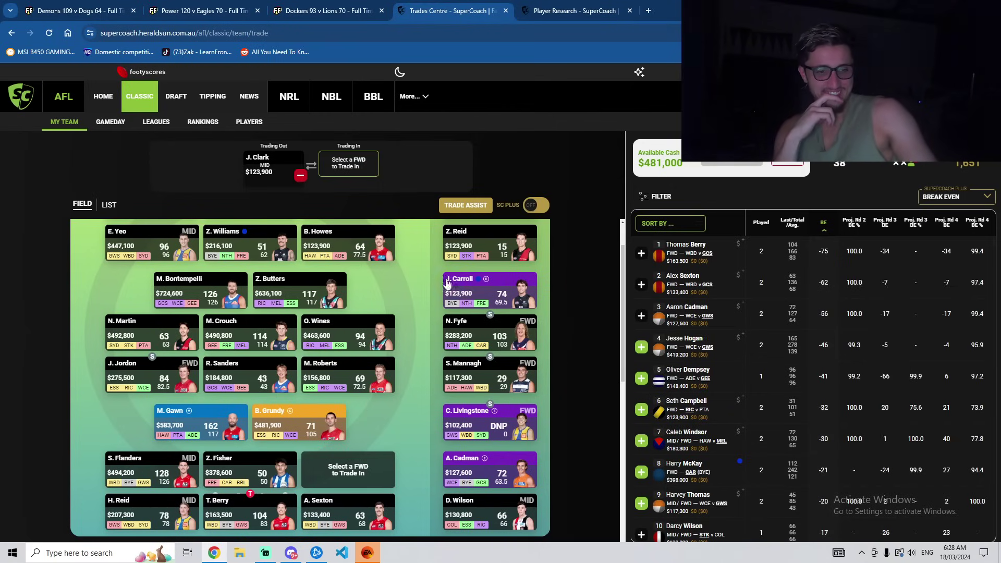
Undo team changes from My Team and reopen the C. Dean trade, $481,000 available.
left_click(420, 185)
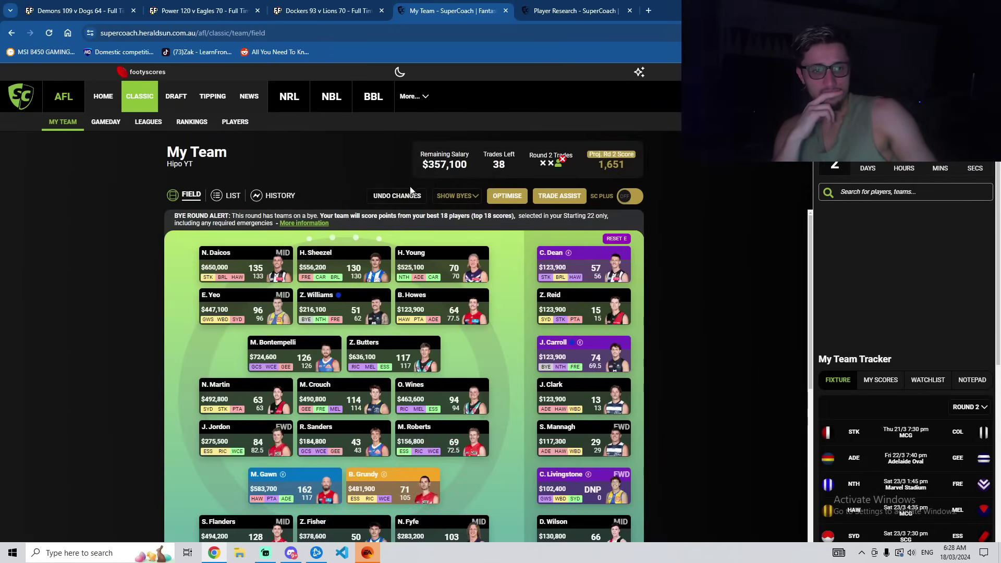
left_click(408, 195)
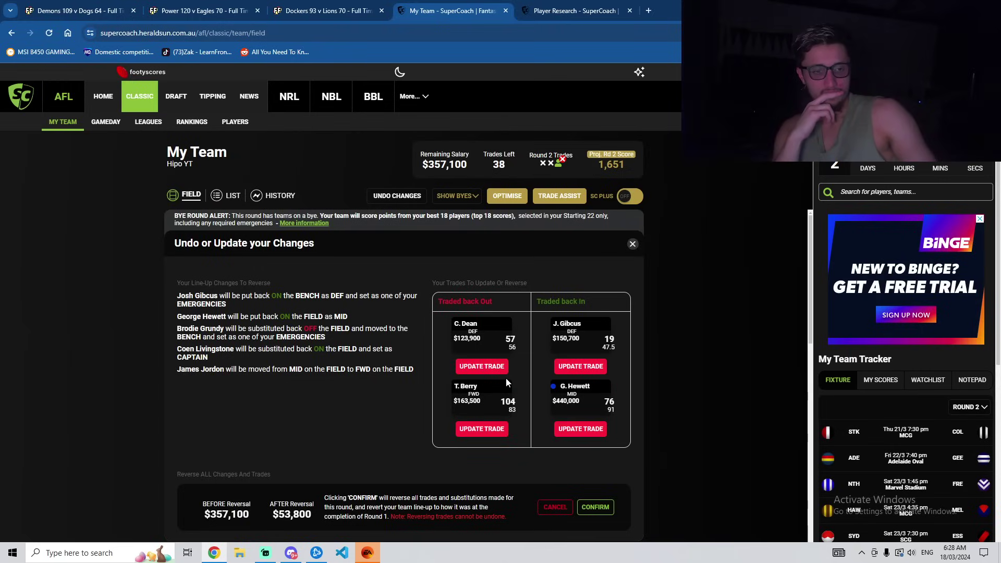
left_click(482, 366)
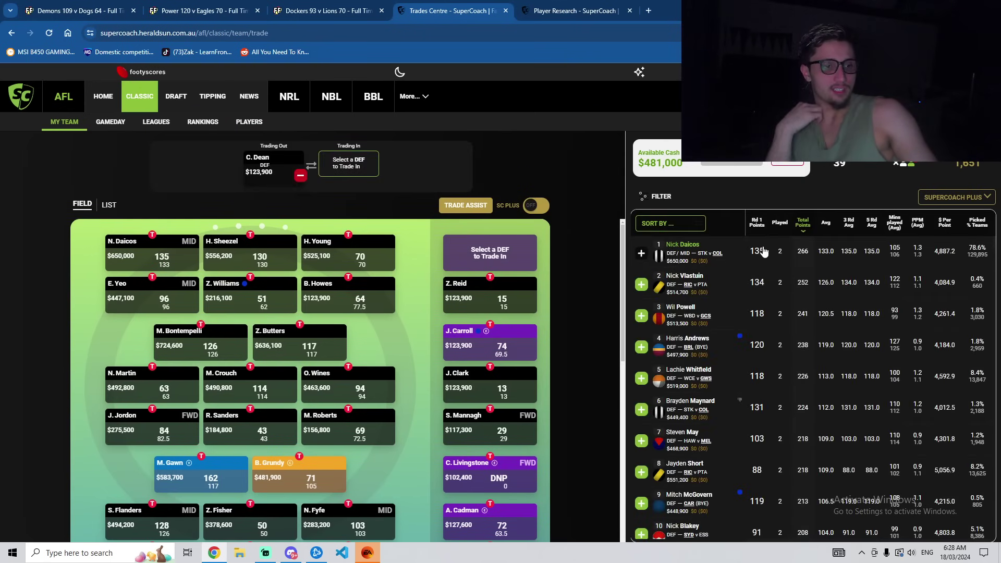
left_click(670, 223)
left_click(955, 197)
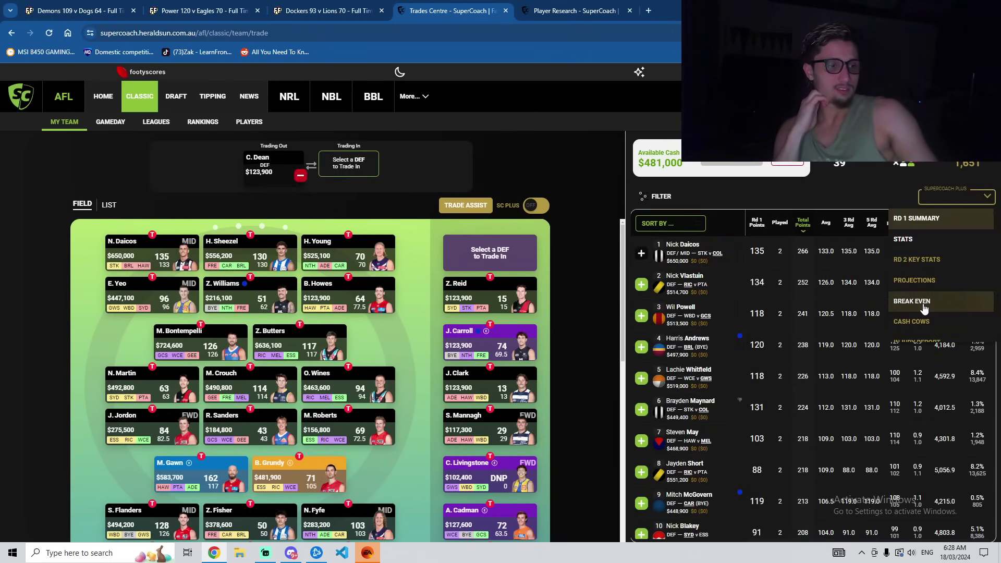
Review defenders by break even, then cancel the C. Dean trade, restoring B. Howes in defence.
left_click(923, 305)
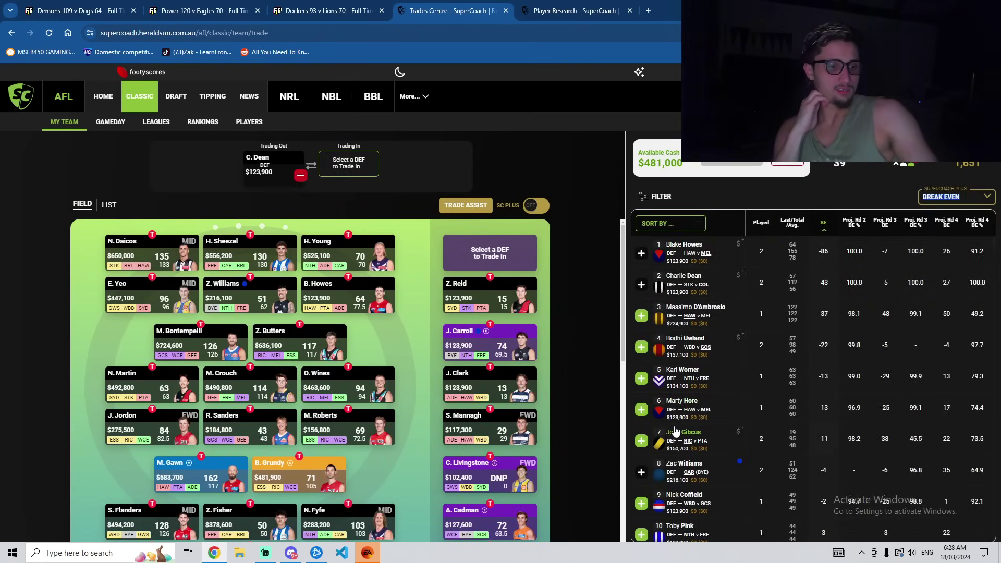
scroll(795, 377, "down", 2)
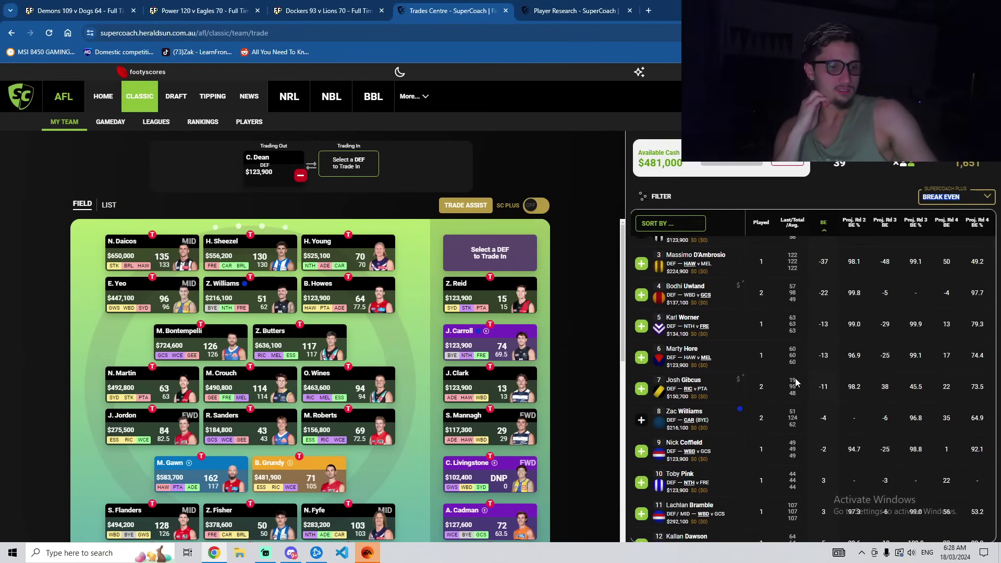
scroll(795, 382, "down", 1)
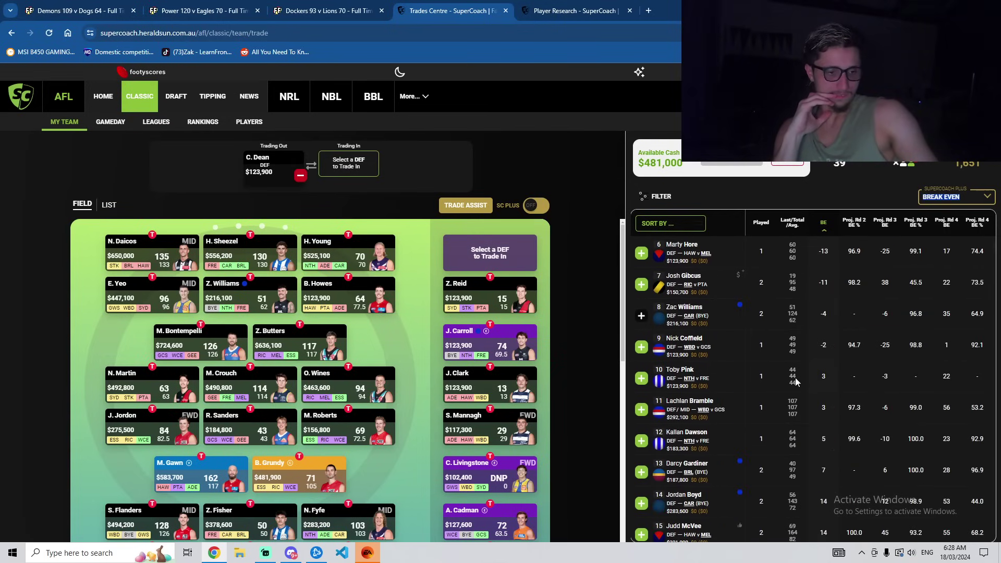
scroll(795, 382, "down", 1)
scroll(795, 382, "down", 1)
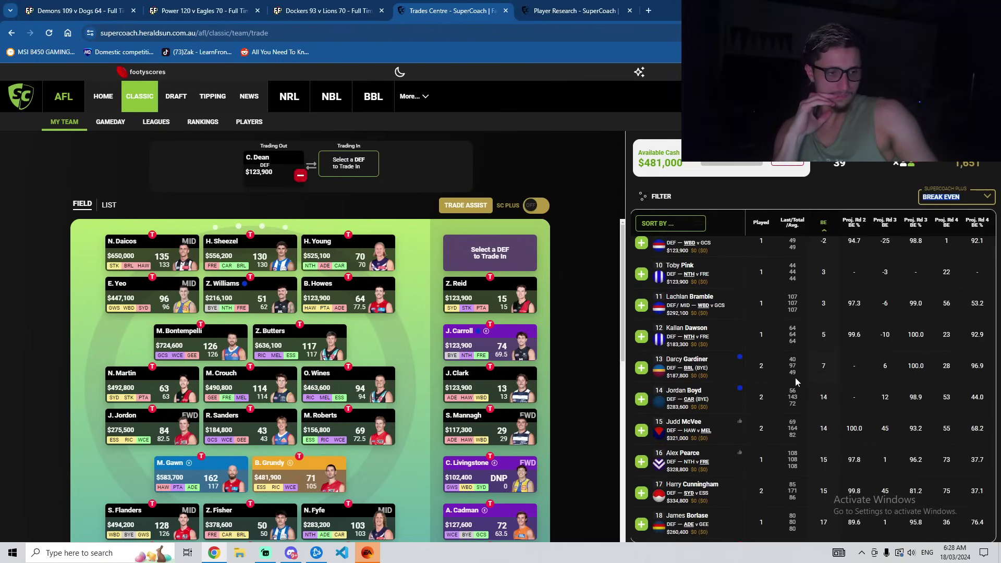
scroll(795, 382, "down", 3)
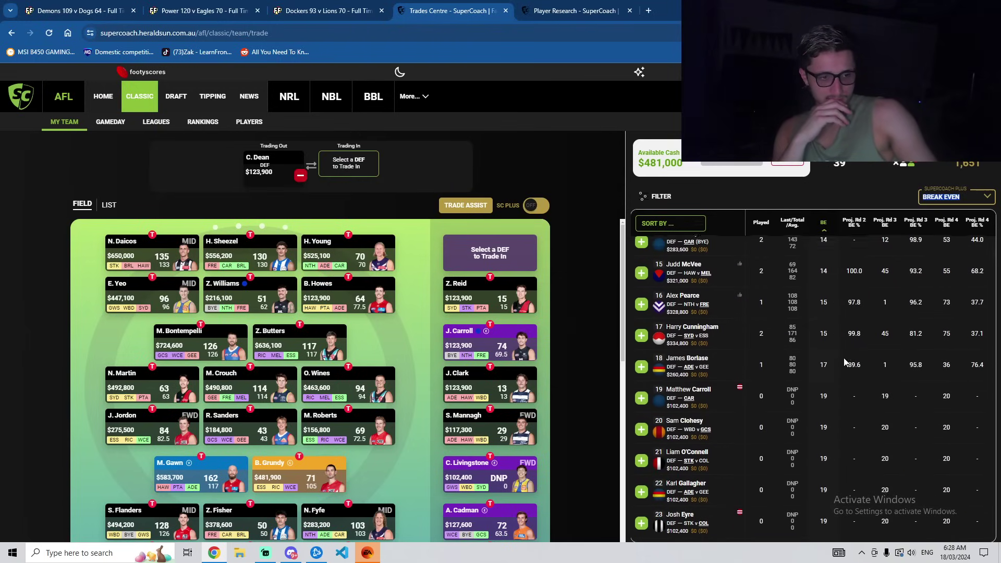
scroll(839, 355, "down", 1)
scroll(830, 360, "up", 10)
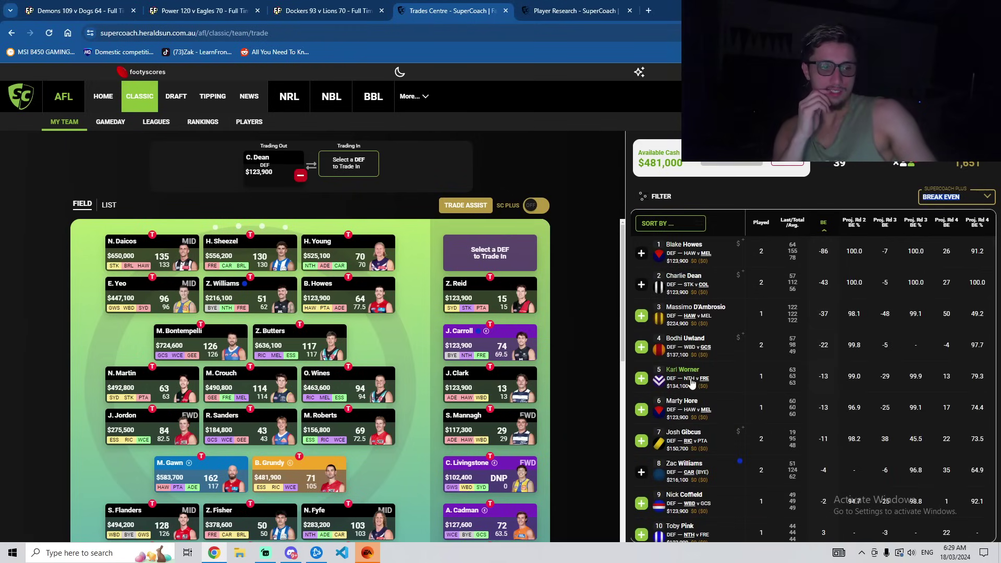
left_click(796, 168)
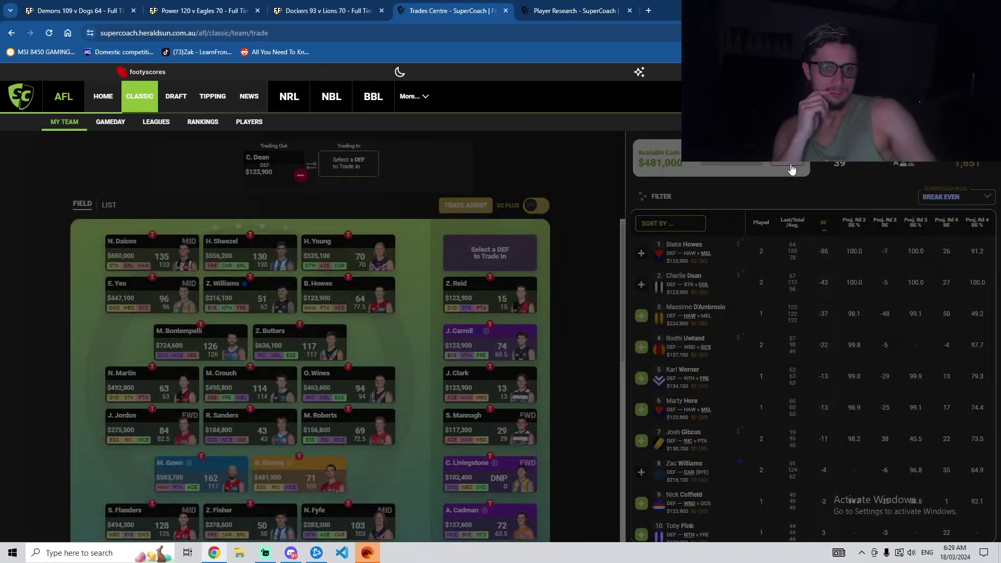
Turn SC PLUS off and scroll through the team field to review player prices.
scroll(536, 392, "down", 1)
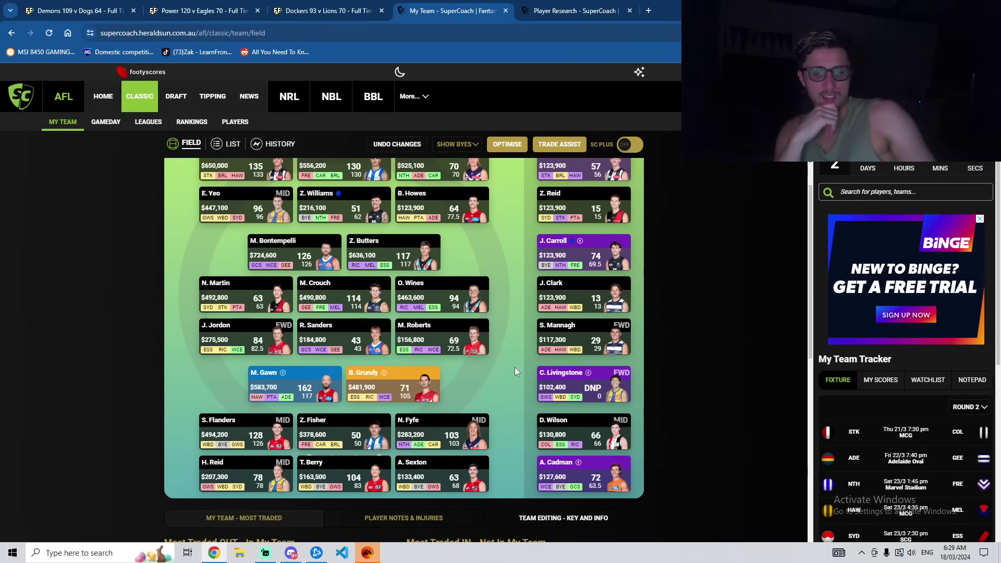
scroll(515, 367, "up", 2)
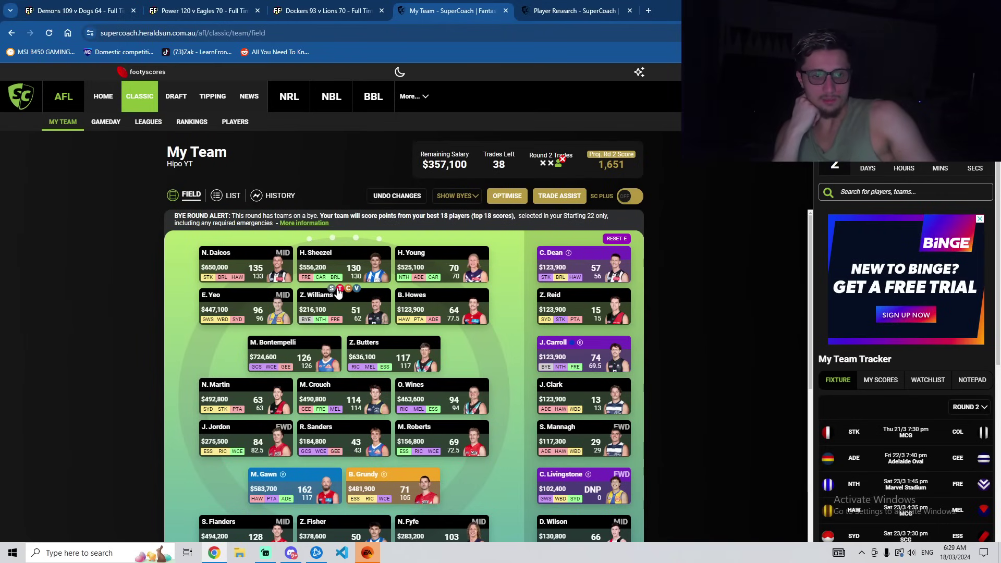
left_click(623, 196)
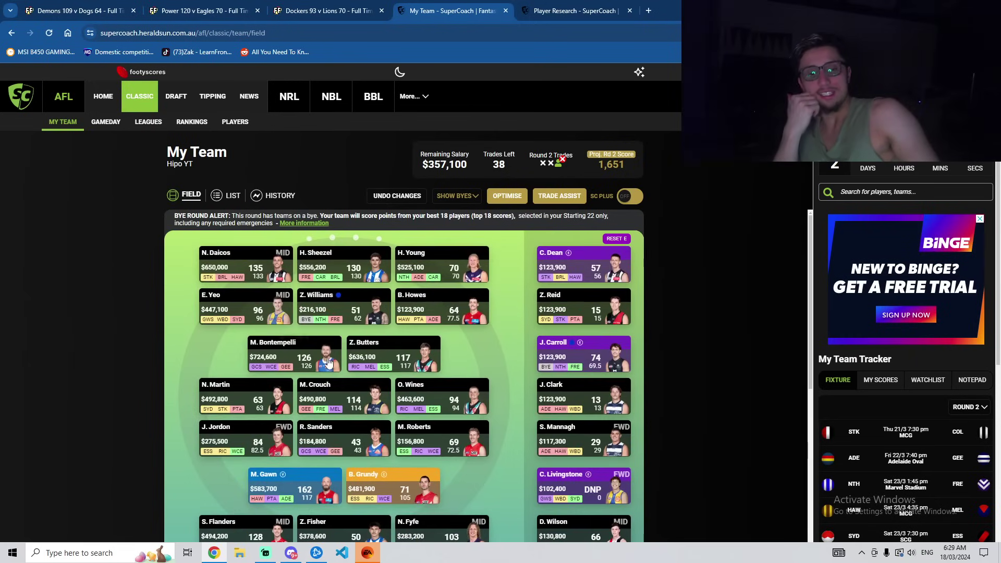
scroll(276, 408, "down", 2)
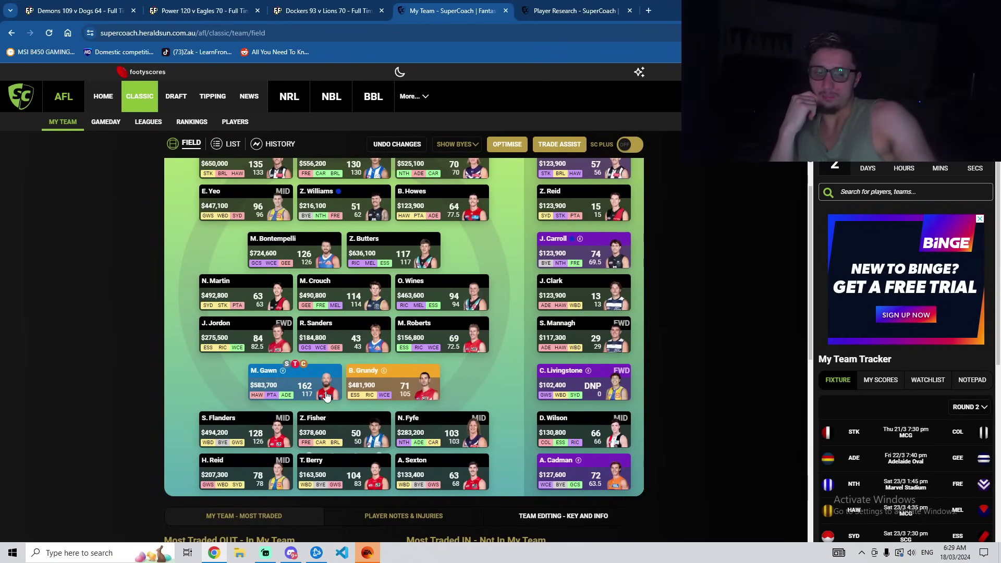
scroll(683, 323, "up", 2)
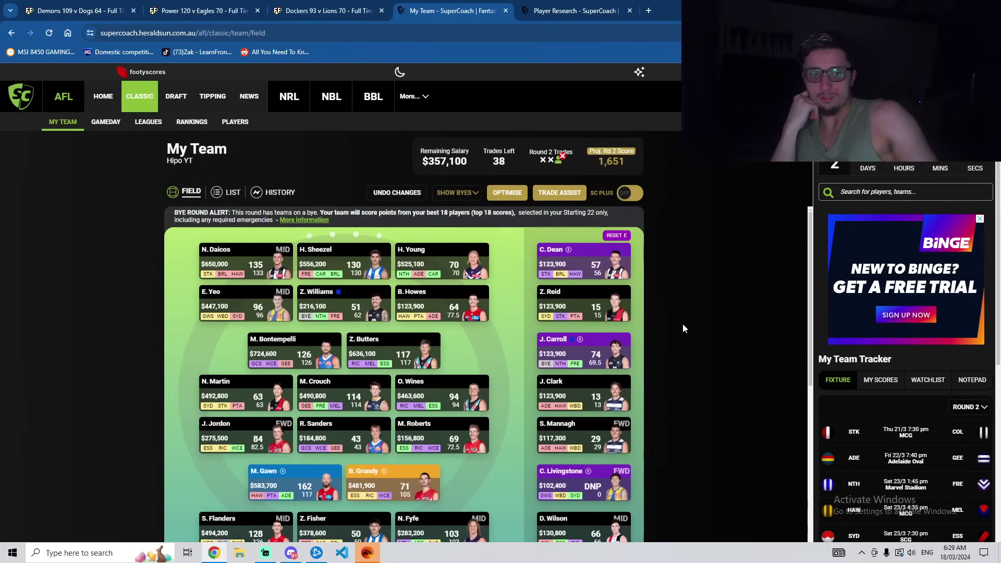
scroll(680, 327, "down", 1)
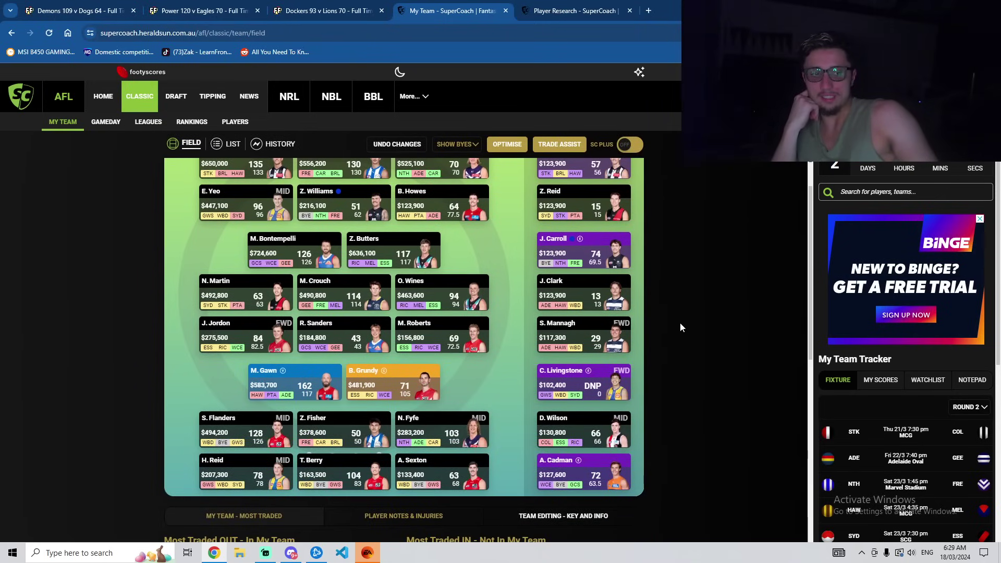
scroll(680, 328, "up", 1)
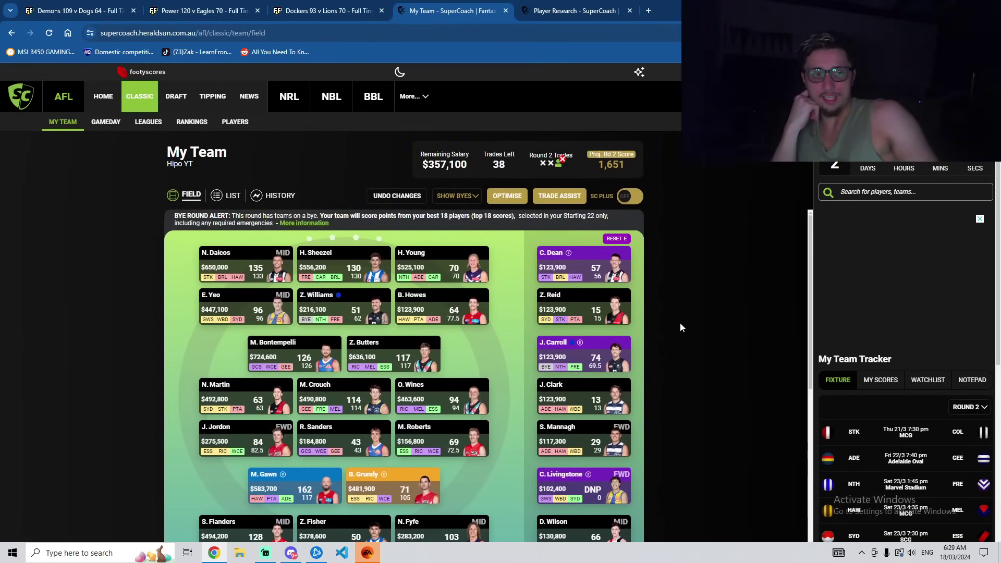
scroll(678, 328, "down", 2)
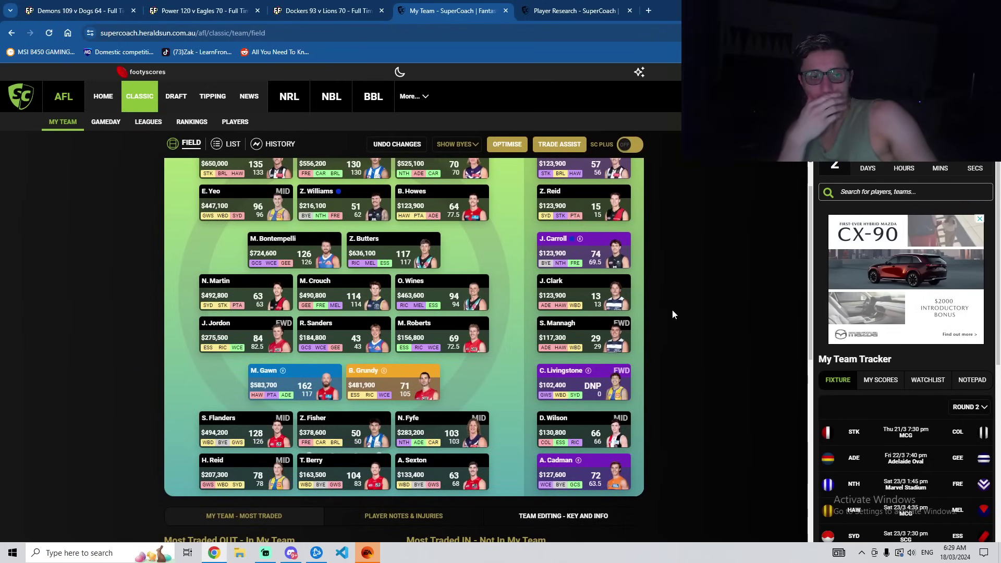
Briefly show break-evens, then return player cards to prices and averages with $357,100 remaining.
mouse_move(586, 307)
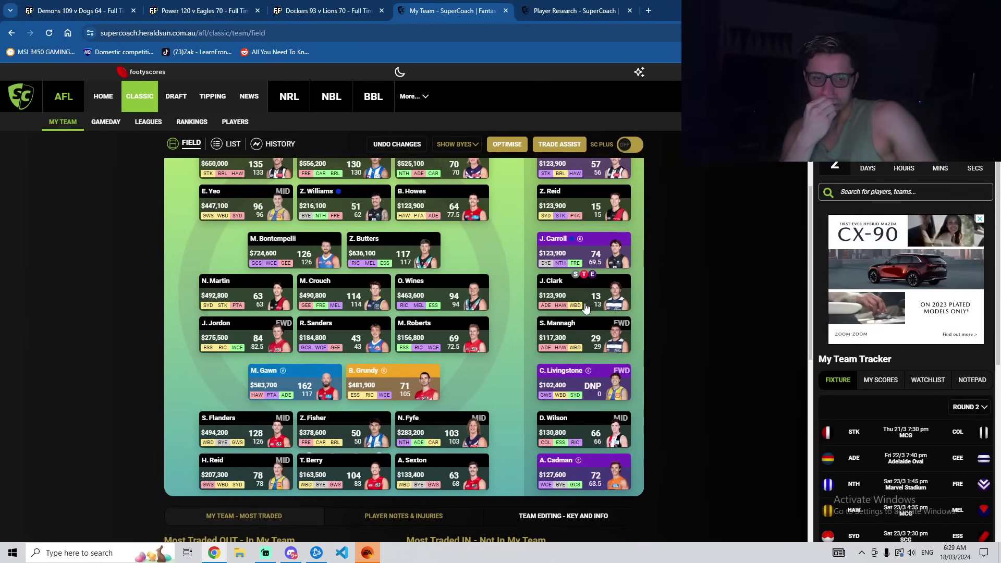
mouse_move(348, 339)
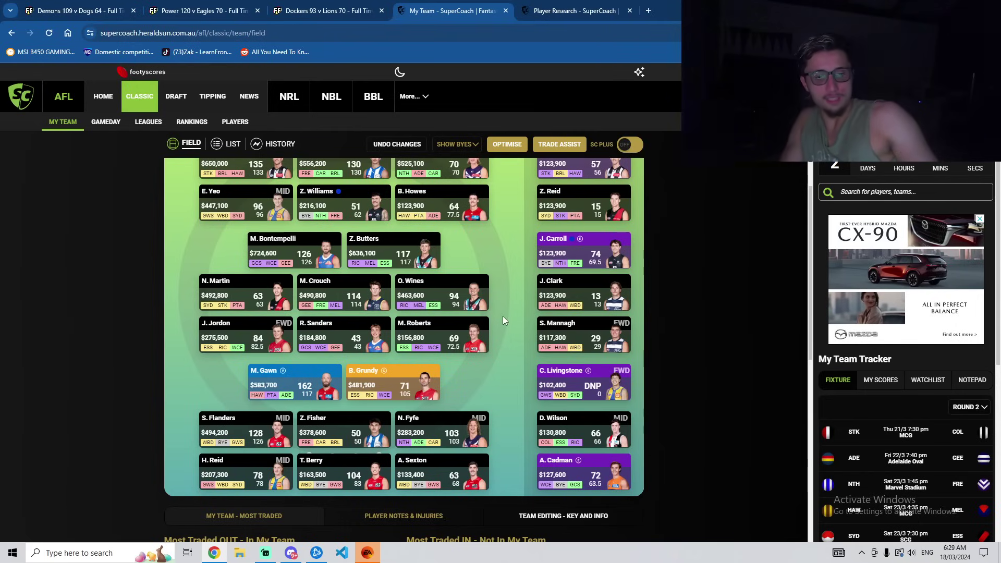
left_click(630, 145)
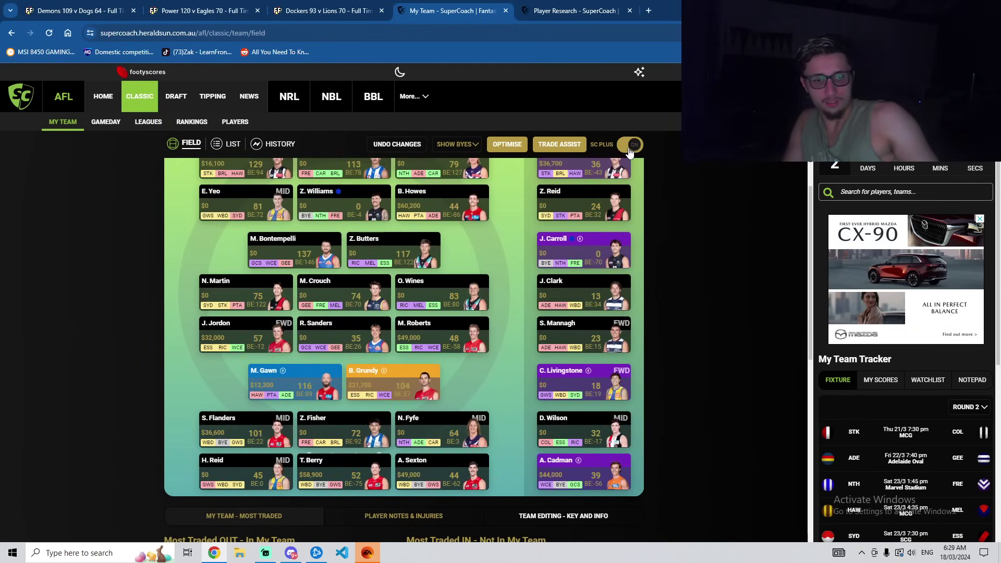
left_click(630, 145)
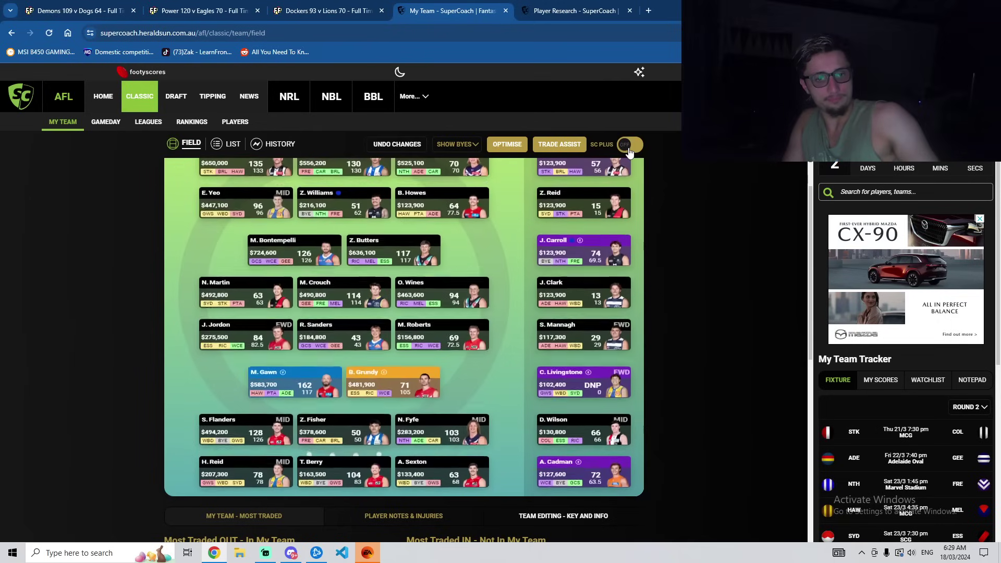
scroll(560, 384, "up", 2)
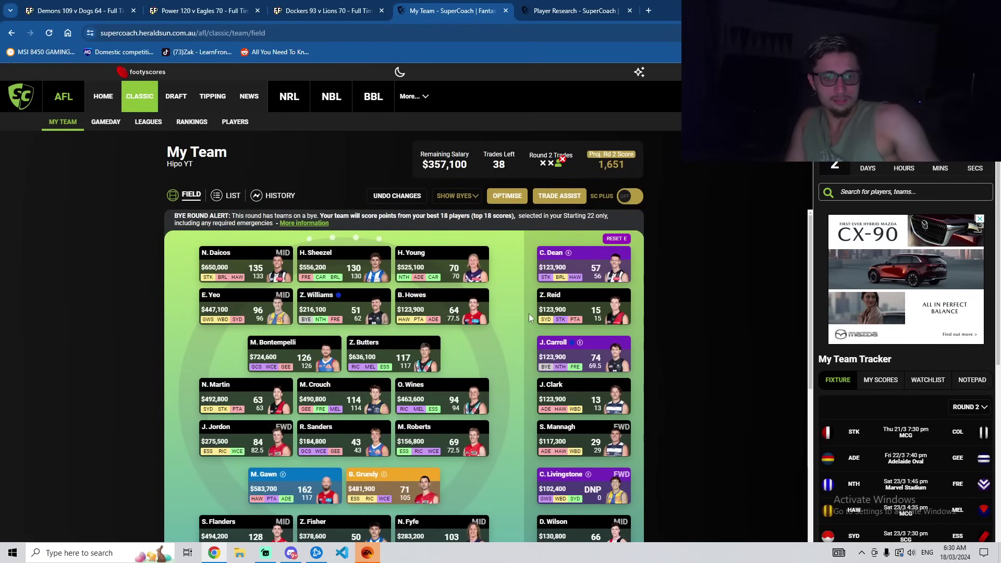
scroll(528, 314, "down", 2)
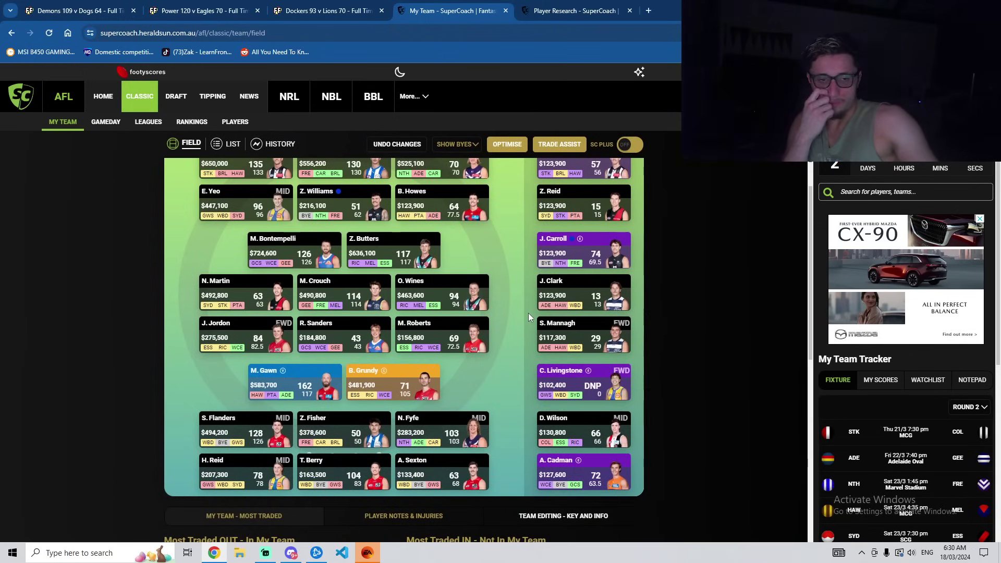
mouse_move(587, 479)
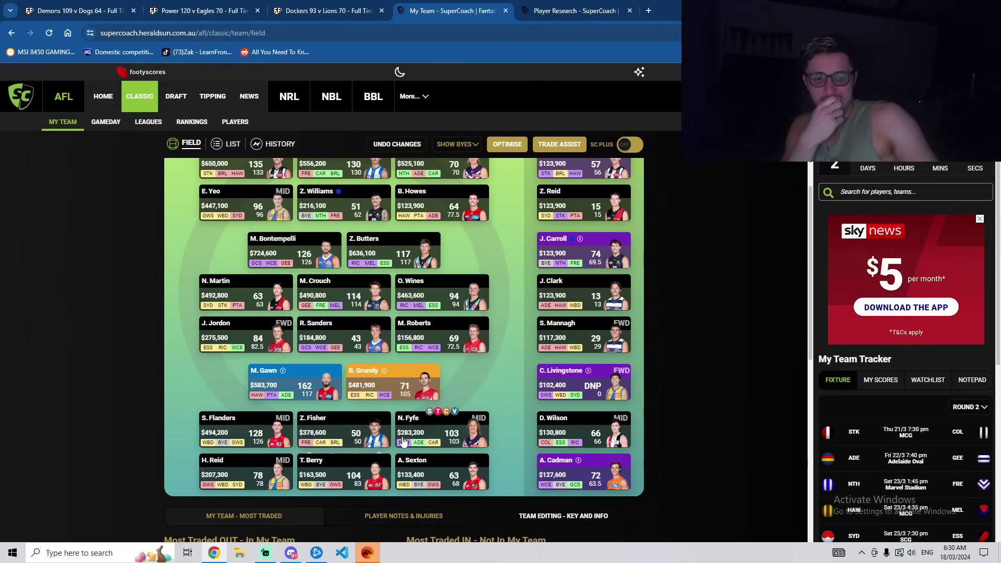
scroll(505, 423, "up", 2)
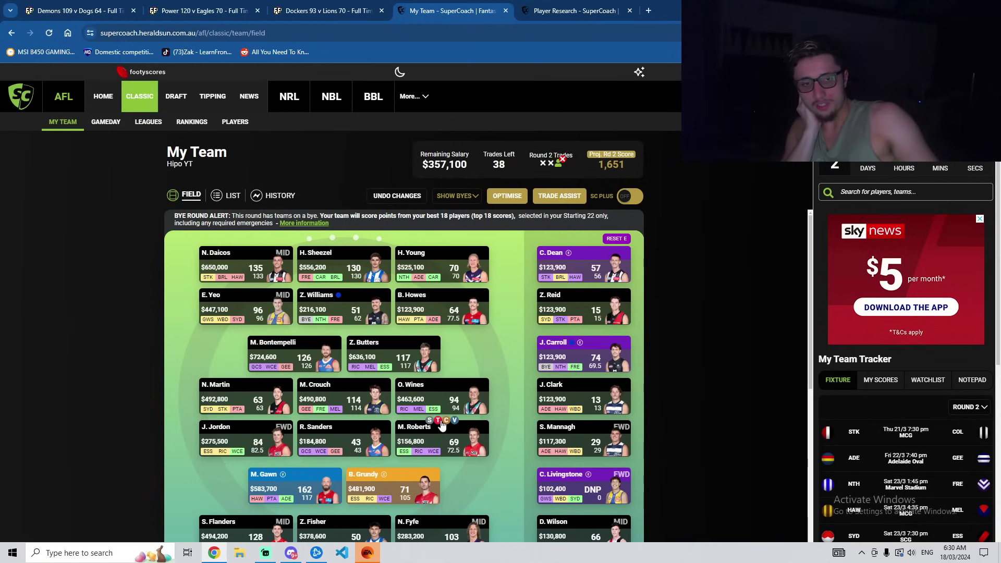
Toggle SC PLUS on and off several times, leaving break-evens showing, with M. Gawn up $12,300.
left_click(628, 197)
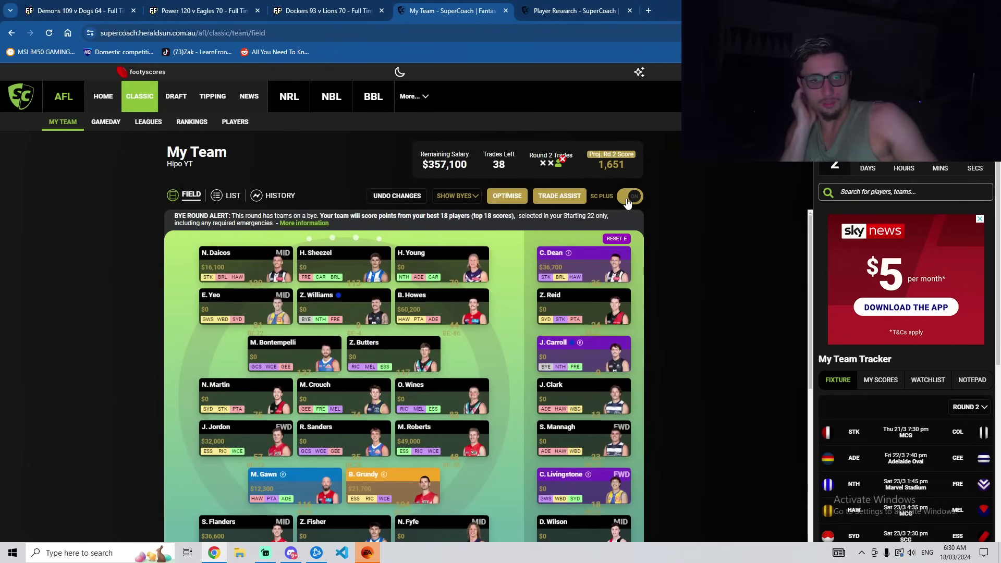
left_click(628, 197)
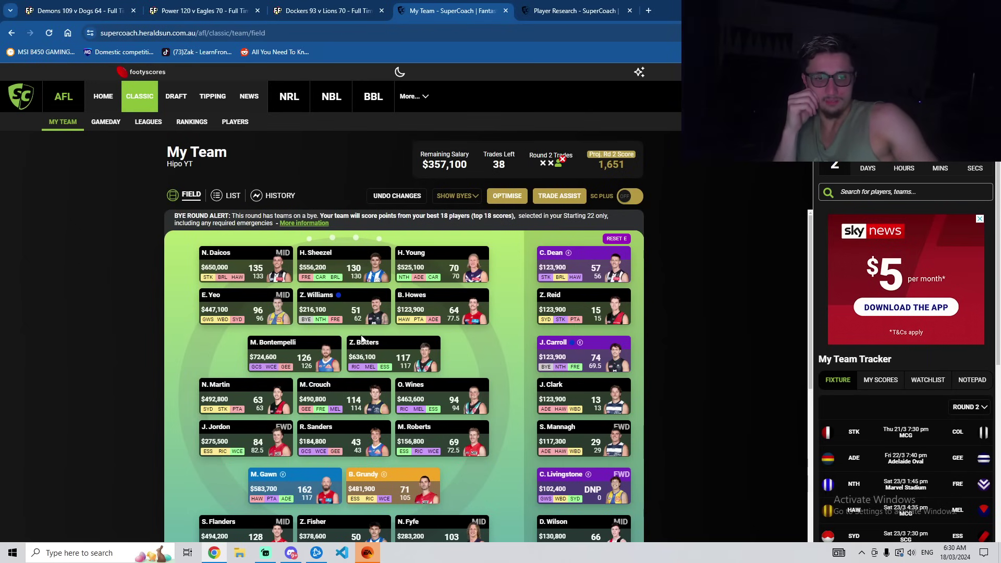
left_click(632, 195)
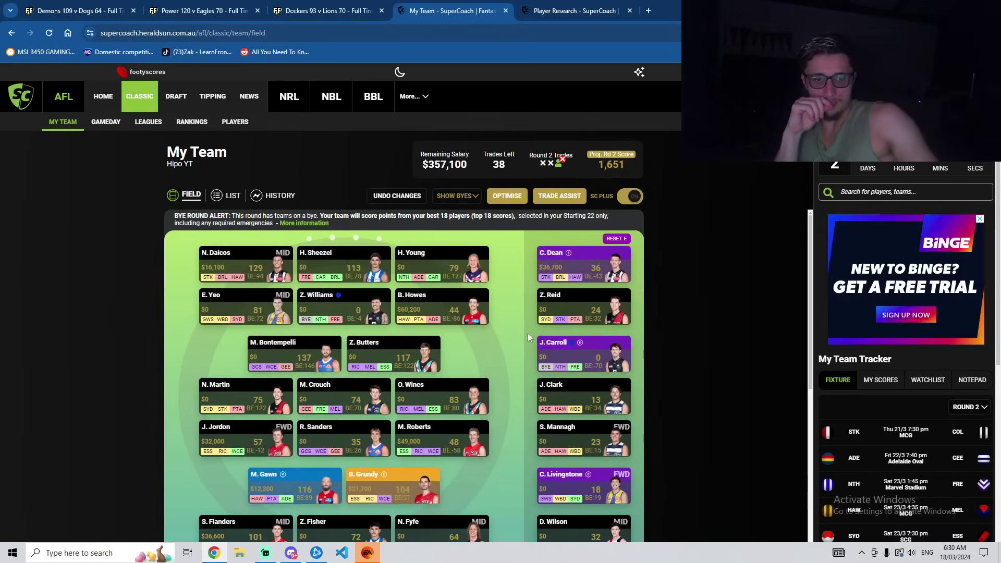
scroll(528, 336, "down", 2)
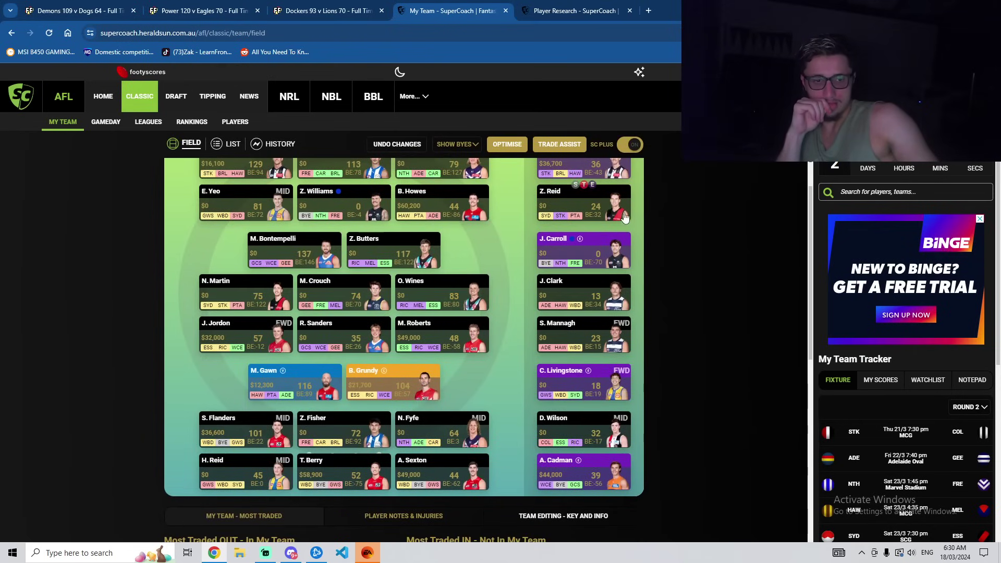
left_click(634, 144)
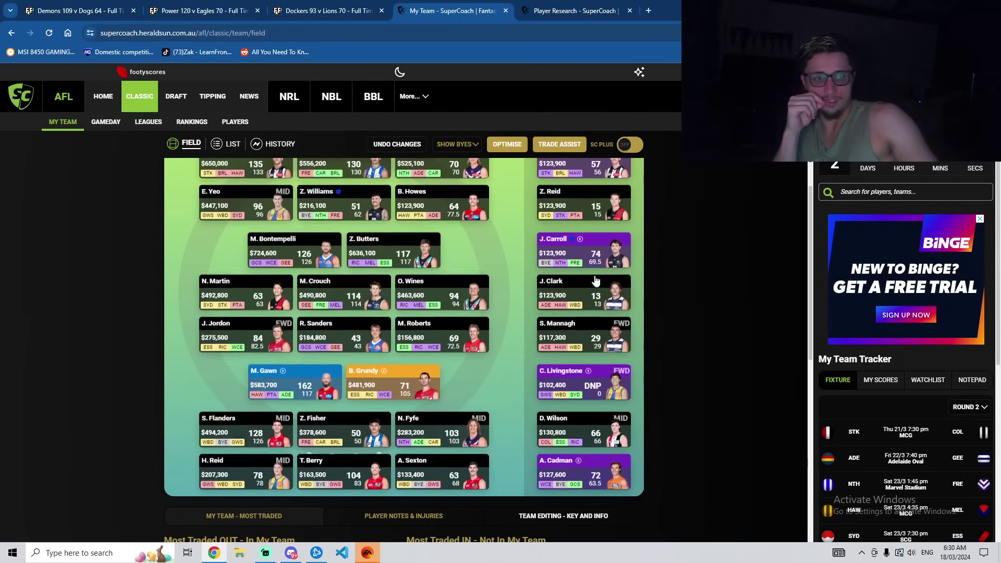
scroll(609, 346, "up", 1)
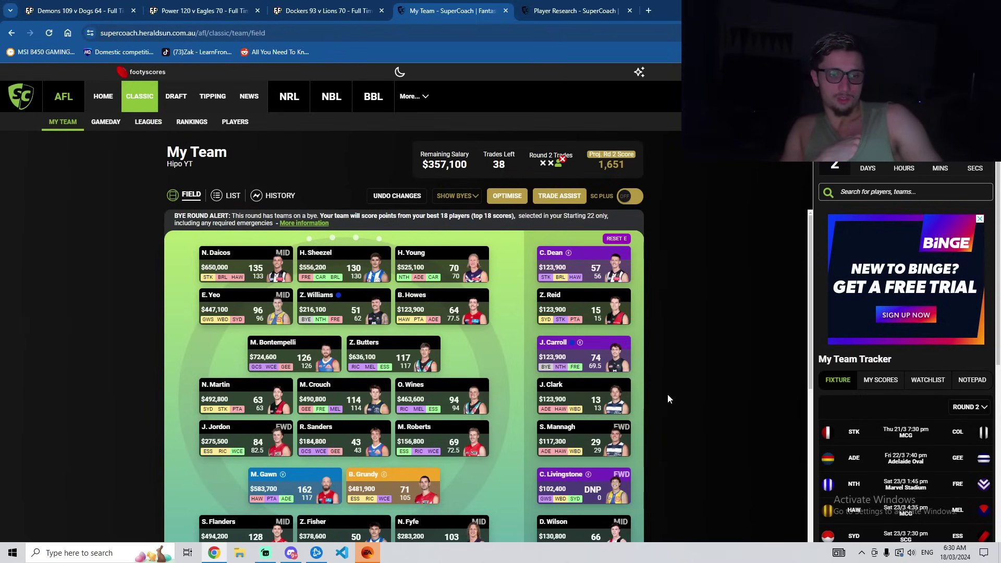
mouse_move(393, 484)
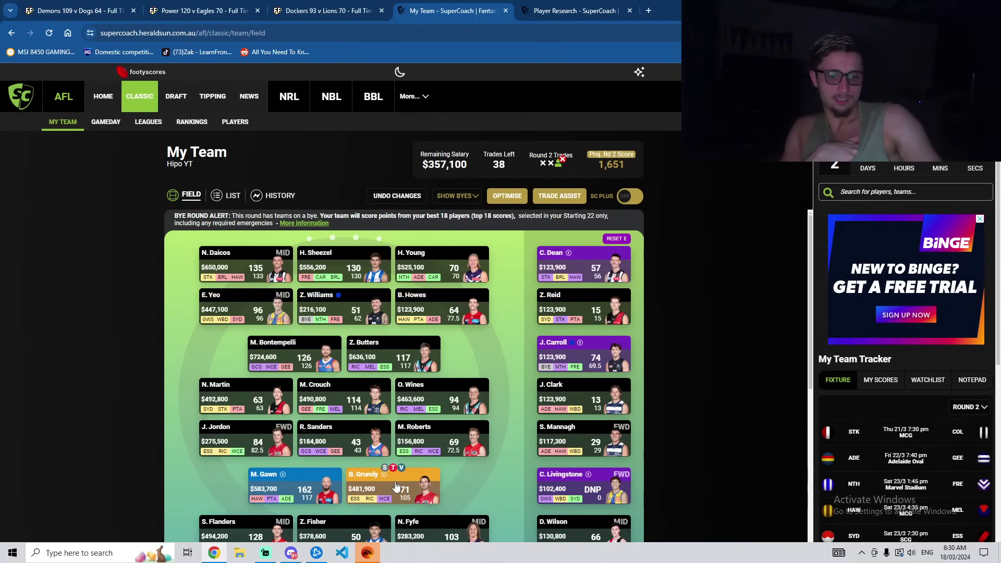
left_click(624, 203)
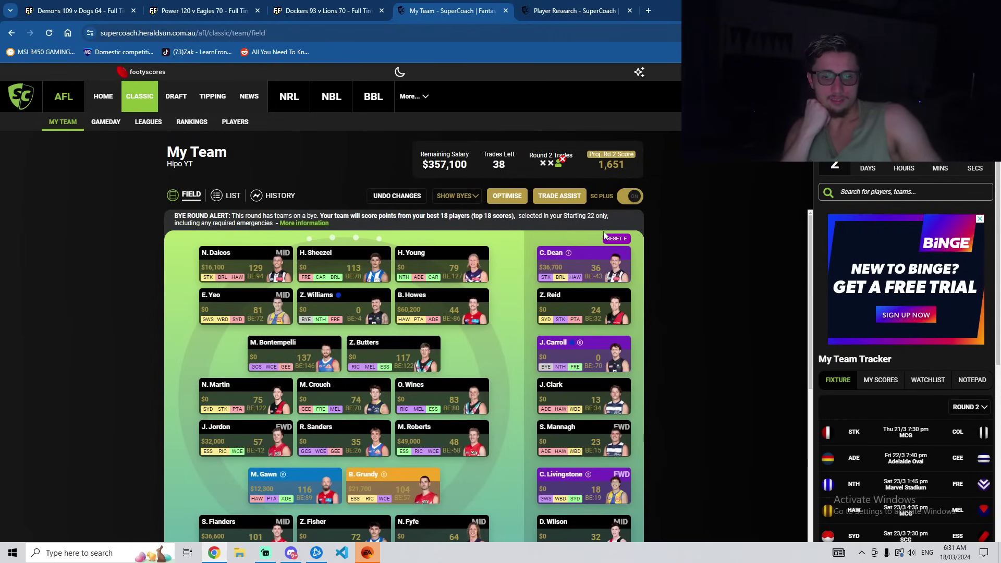
scroll(594, 250, "down", 3)
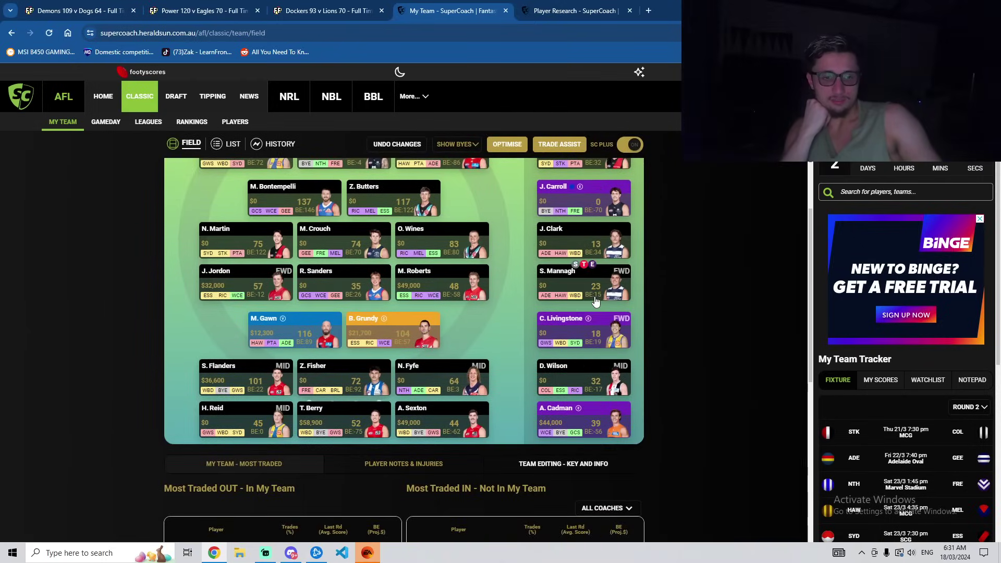
Trade out Z. Fisher for Isaac Heeney and confirm, leaving $252,000 salary and 37 trades.
left_click(339, 371)
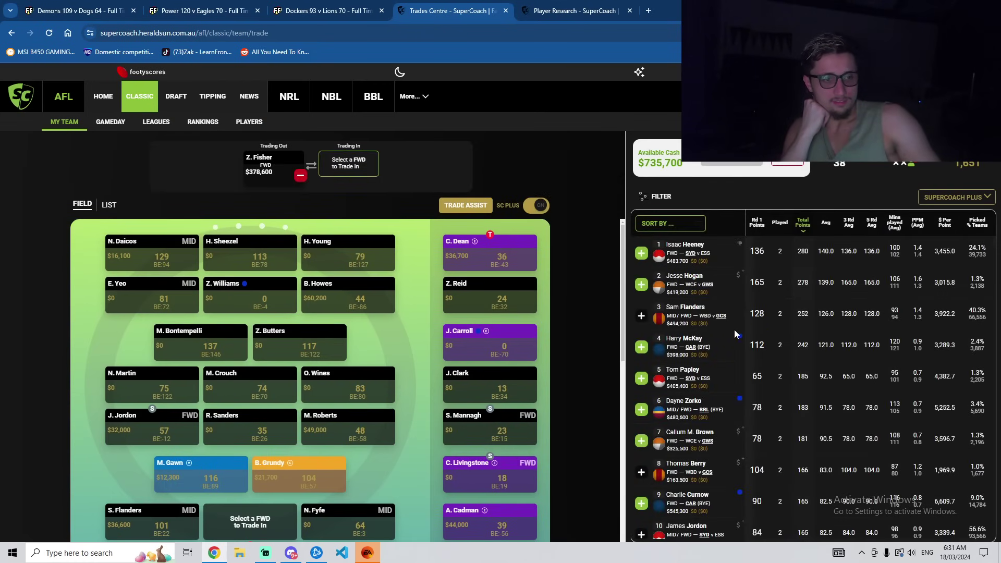
left_click(640, 252)
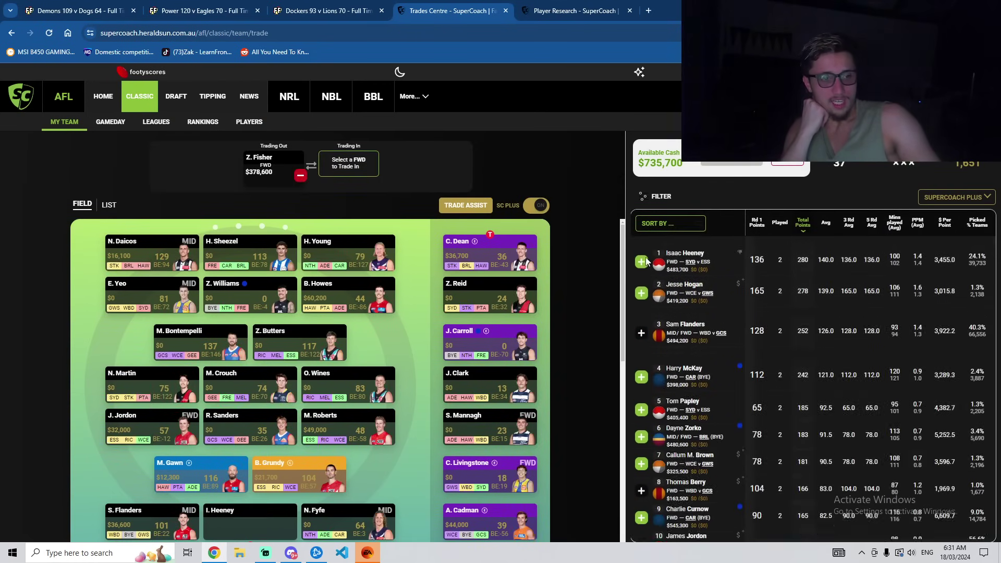
left_click(713, 163)
left_click(475, 406)
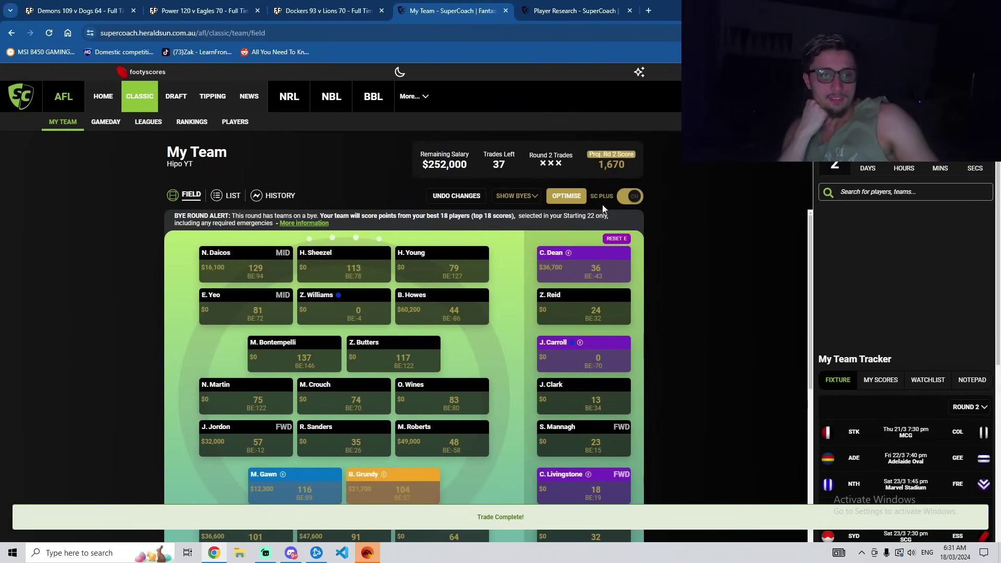
Switch player cards back to prices and scores and scroll through the team and Most Traded tables.
left_click(616, 199)
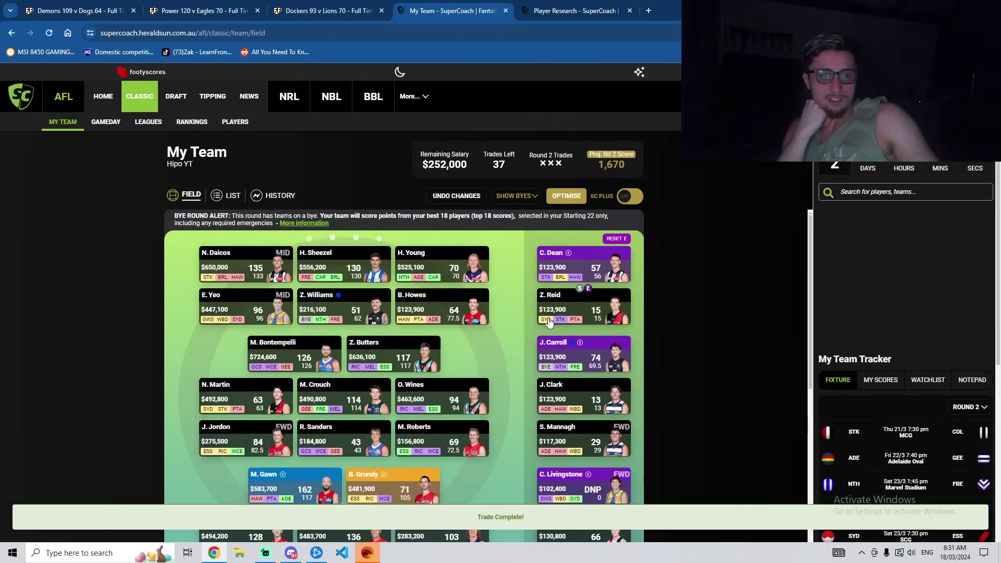
scroll(537, 325, "down", 3)
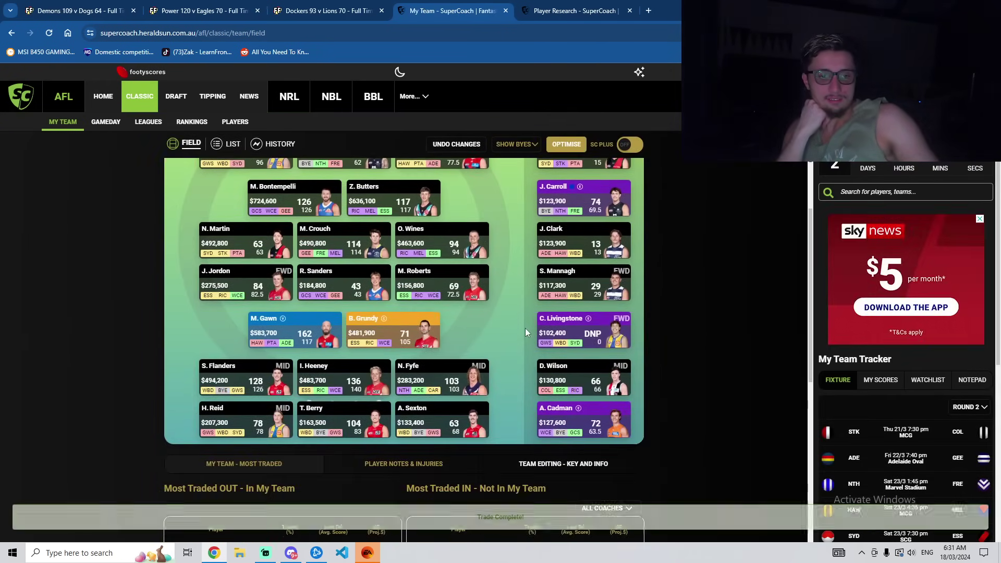
scroll(524, 328, "up", 3)
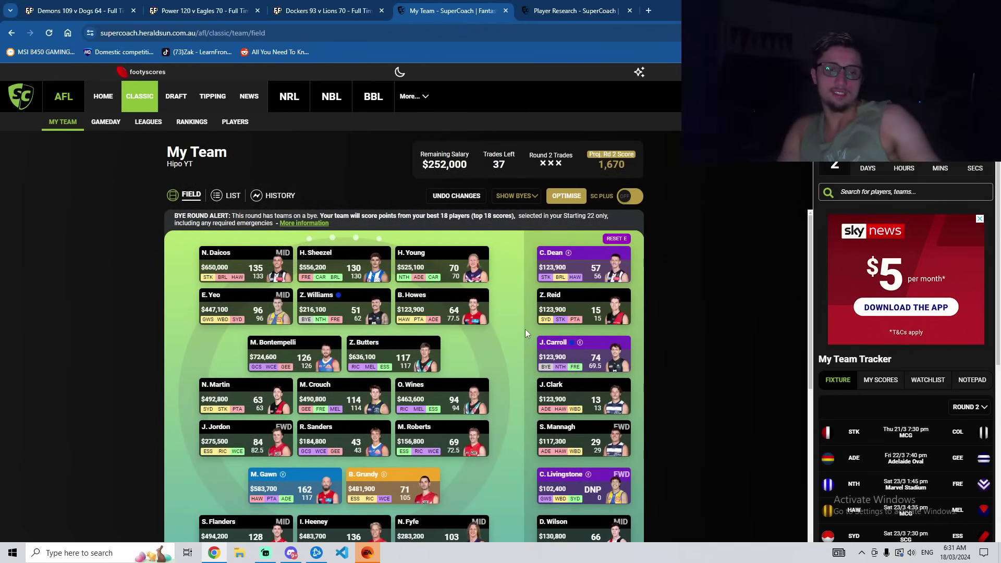
scroll(524, 330, "down", 2)
scroll(519, 324, "up", 1)
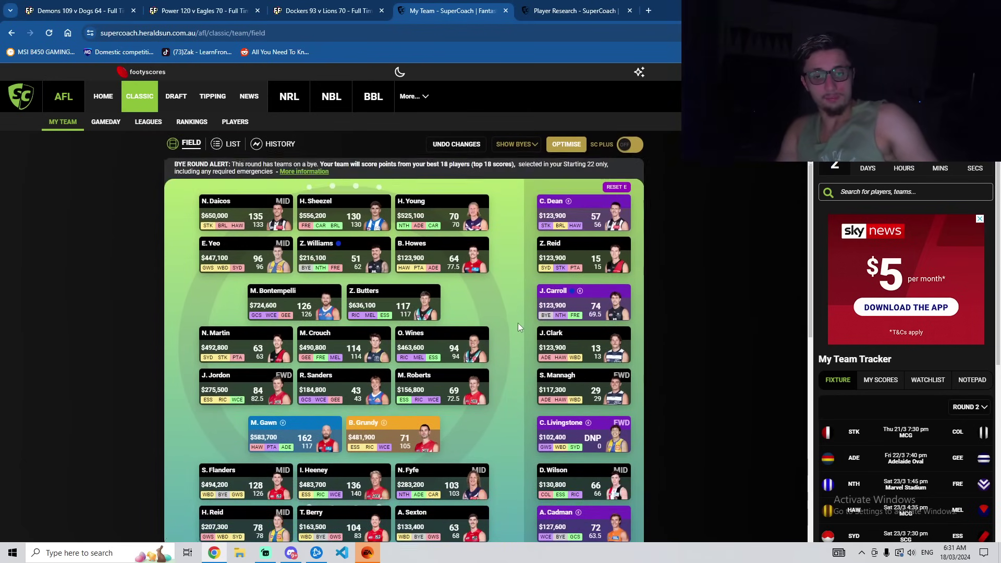
scroll(518, 327, "up", 1)
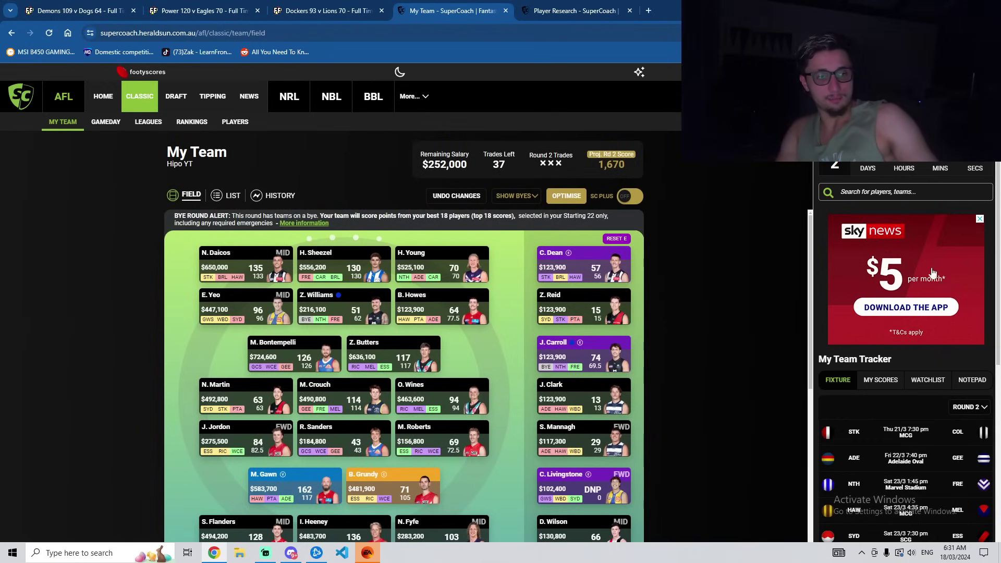
scroll(813, 263, "down", 3)
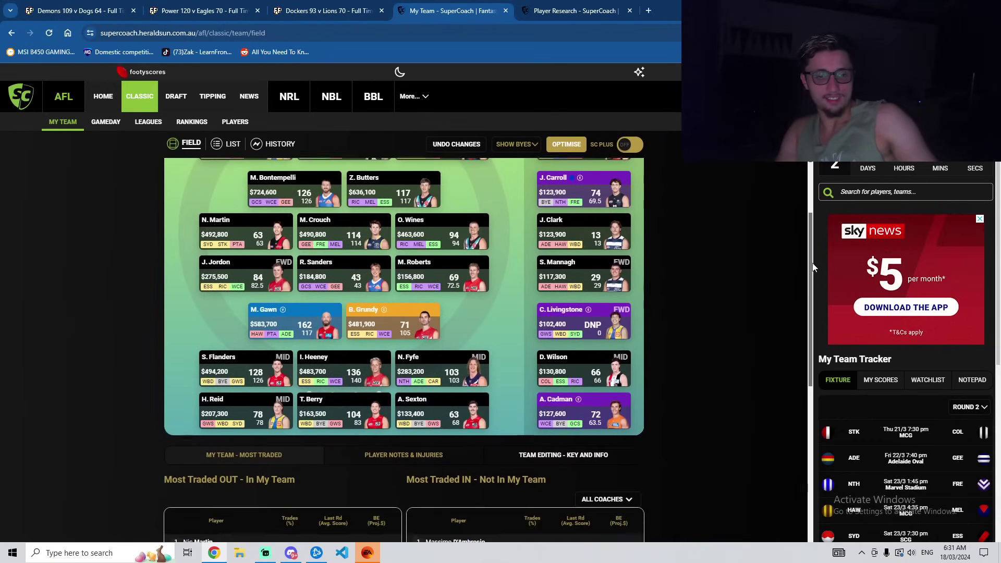
Return to the top of My Team and show break-even figures on the player cards.
left_click_drag(813, 263, 823, 362)
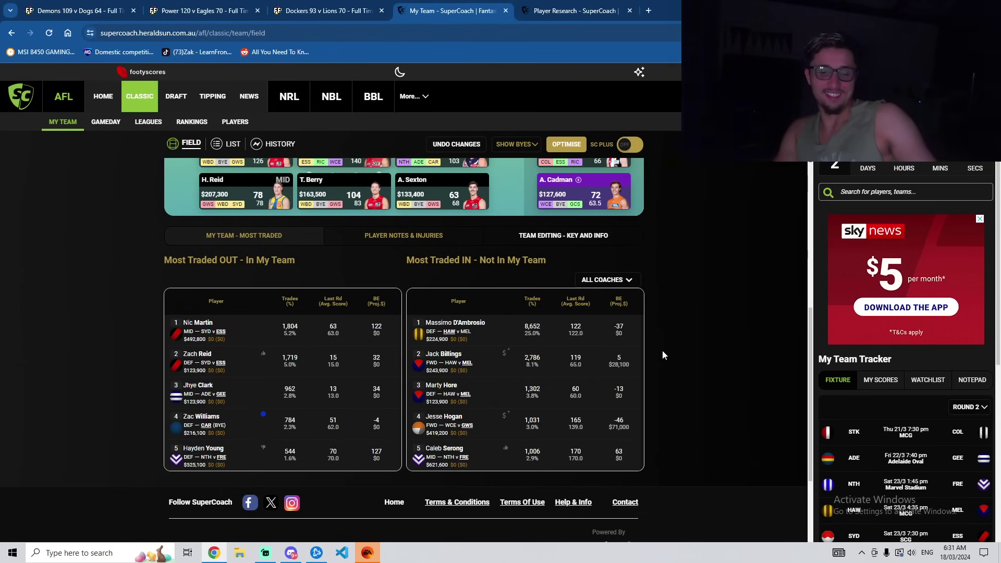
scroll(101, 462, "up", 10)
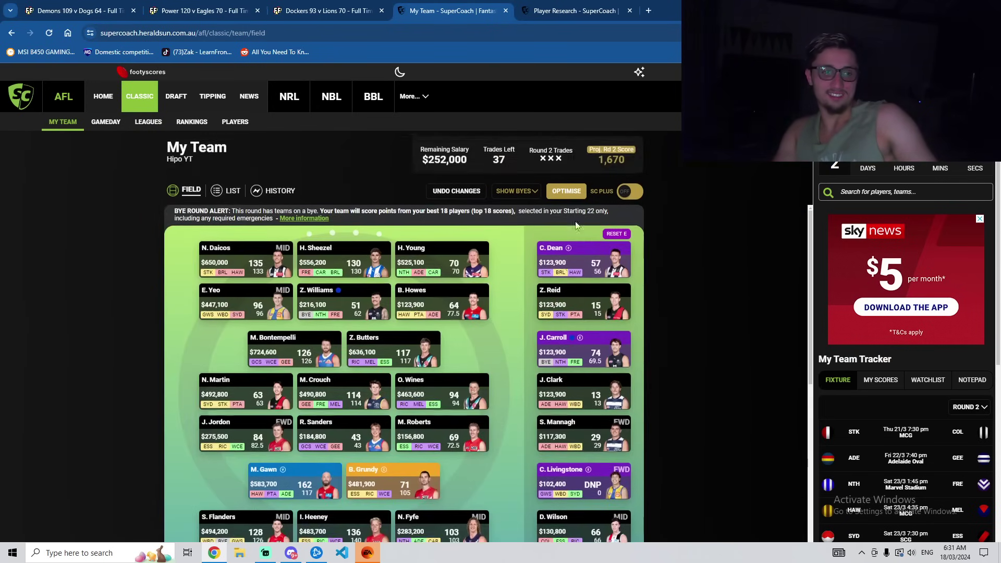
left_click(623, 197)
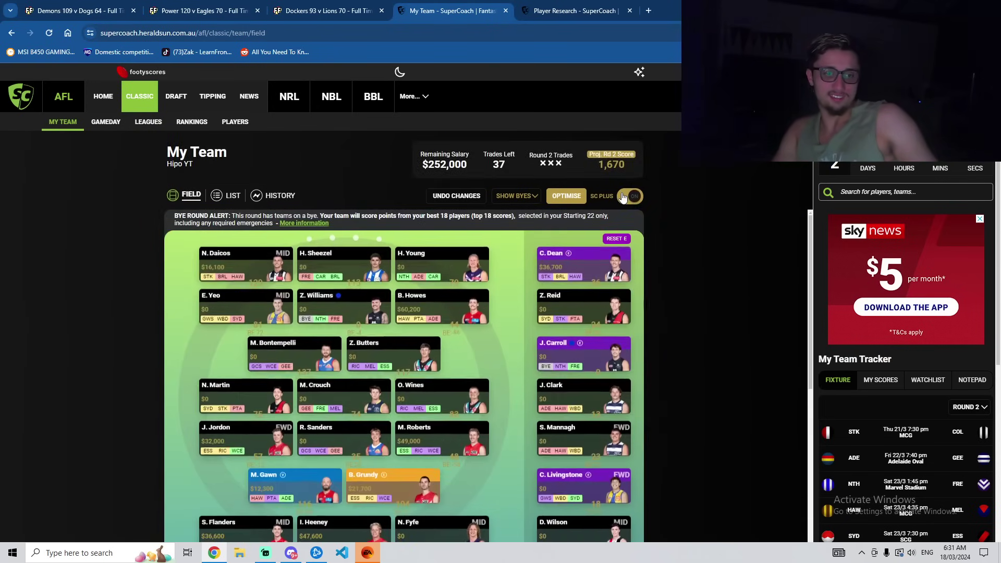